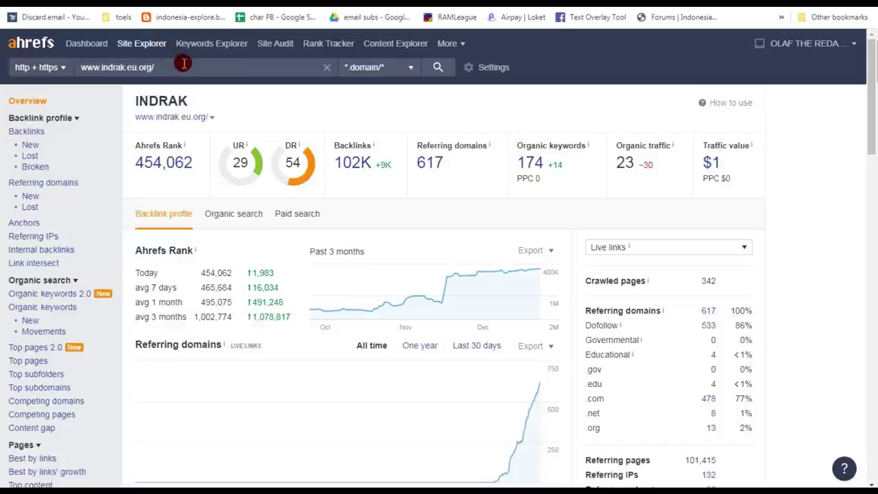
{"action": "left_click_drag", "start_coordinate": [869, 71], "coordinate": [851, 406]}
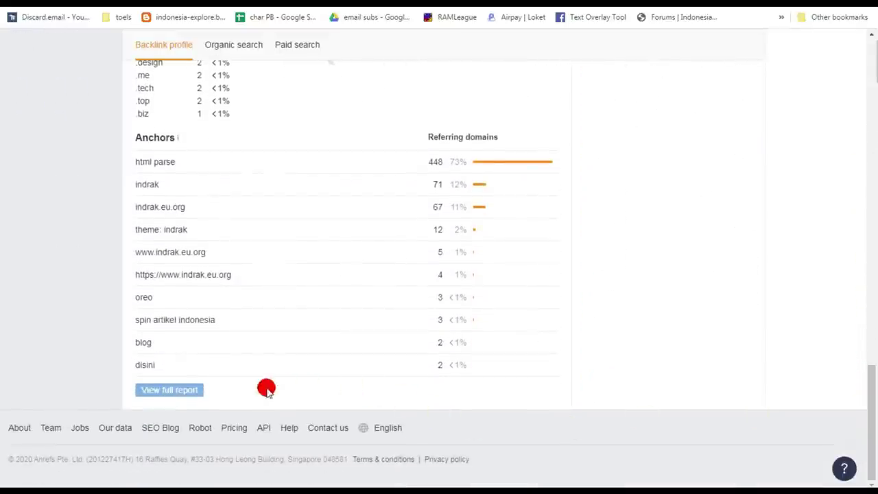
{"action": "left_click", "coordinate": [173, 389]}
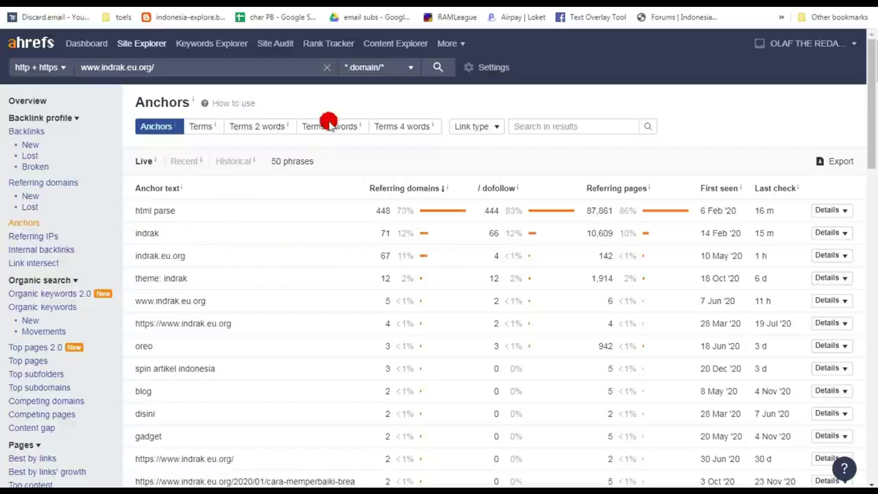
Switch to the blog article's browser page, go to Google, and search for "indrak"
{"action": "key", "text": "ctrl+Tab"}
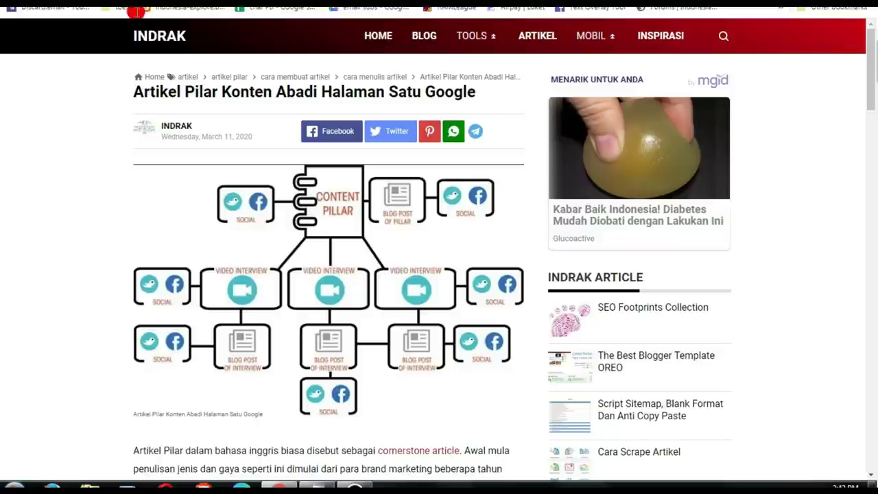
{"action": "type", "text": "goo"}
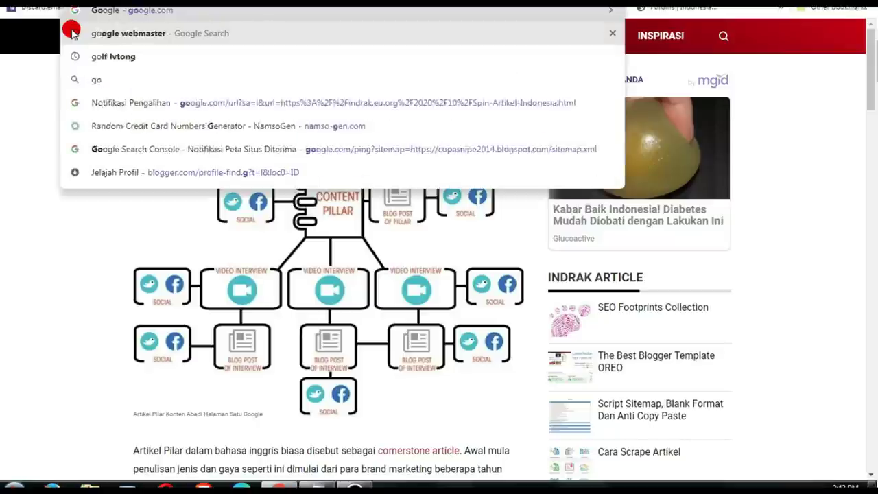
{"action": "left_click", "coordinate": [72, 31]}
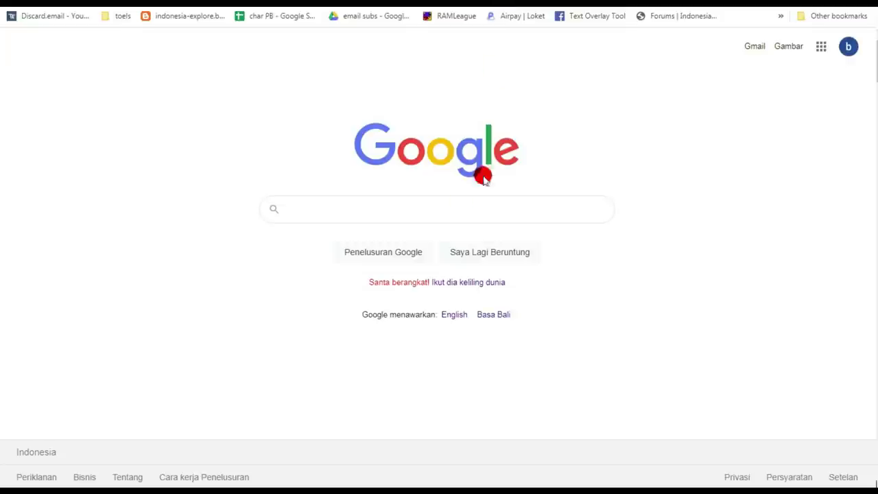
{"action": "left_click", "coordinate": [392, 210]}
{"action": "type", "text": "ind"}
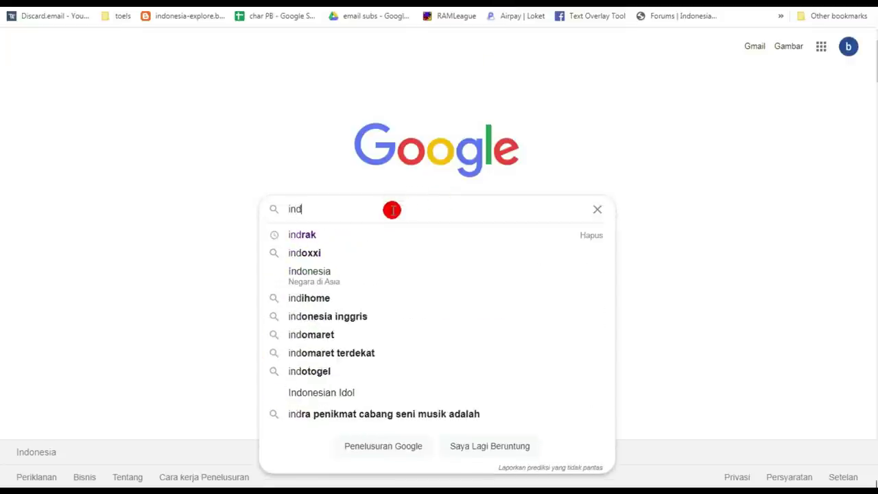
{"action": "type", "text": "rak"}
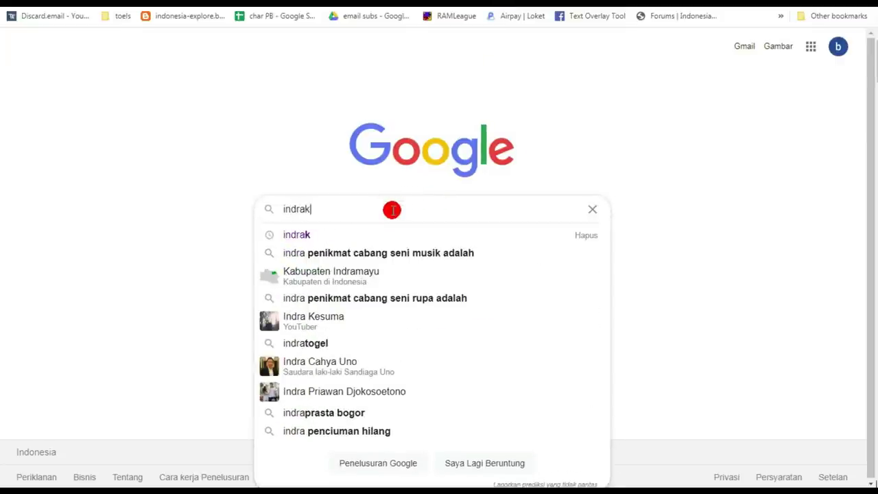
{"action": "key", "text": "Return"}
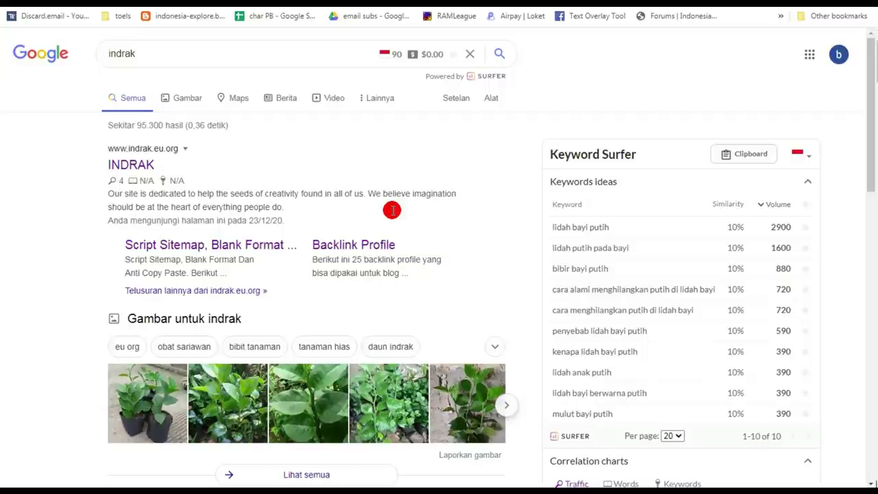
Return to the Ahrefs anchors report and highlight the anchor text "indrak" in the list
{"action": "left_click_drag", "start_coordinate": [869, 112], "coordinate": [843, 102]}
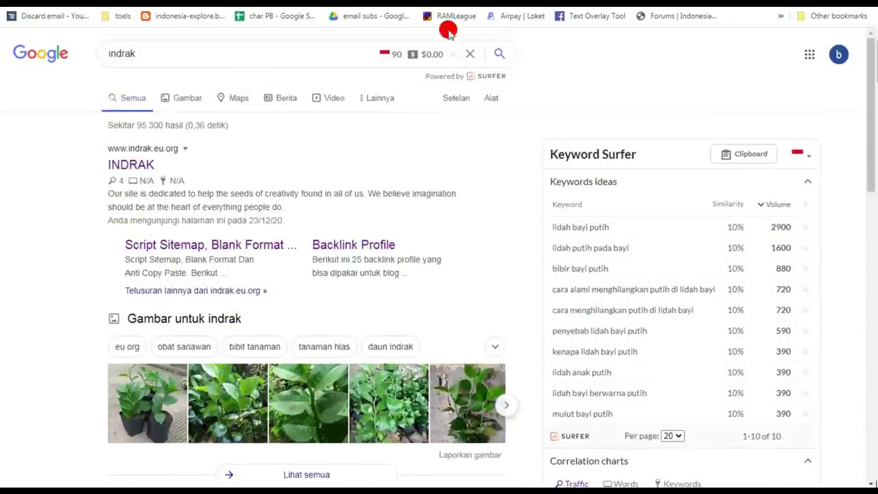
{"action": "left_click", "coordinate": [184, 96]}
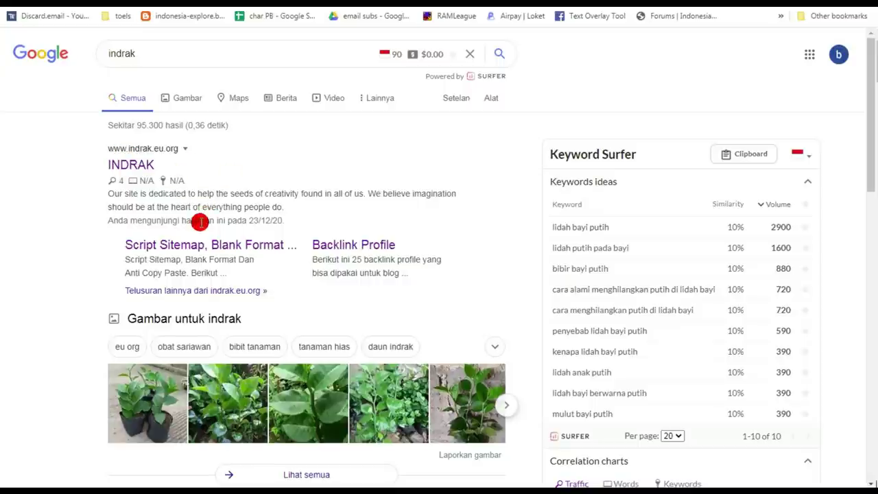
{"action": "left_click", "coordinate": [90, 2]}
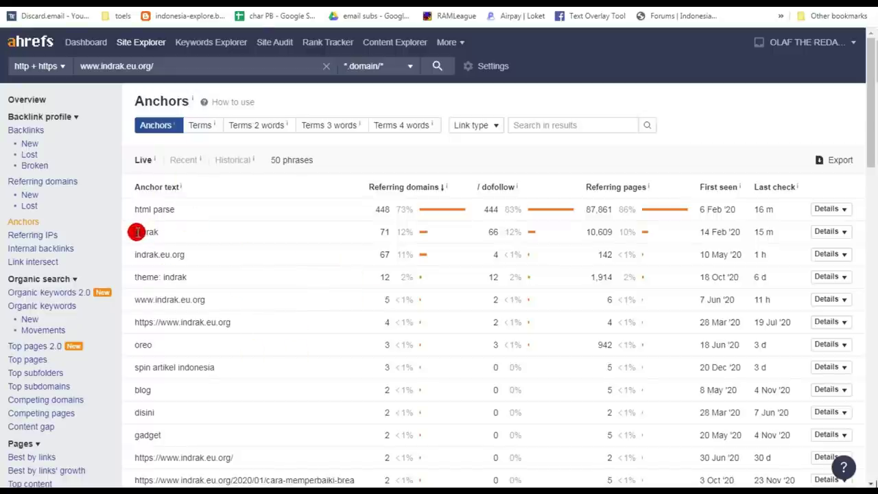
{"action": "left_click_drag", "start_coordinate": [136, 233], "coordinate": [166, 234]}
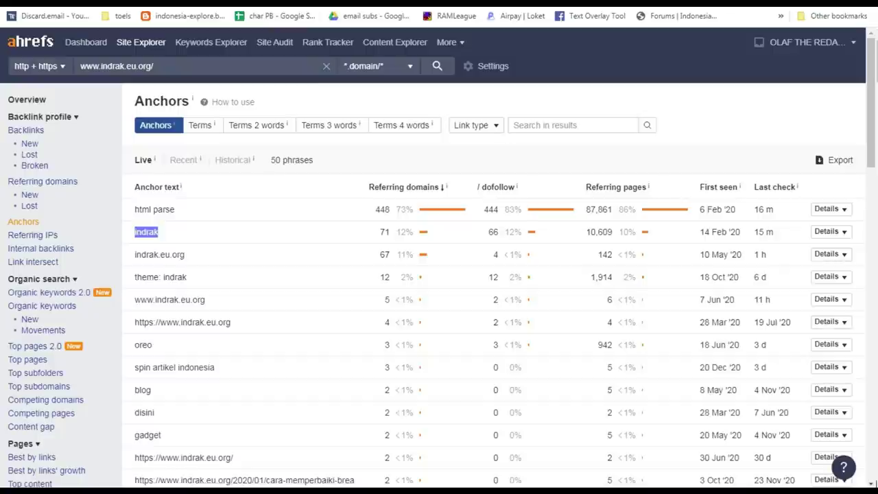
Go back to the Google results for "indrak" and examine which sites rank for the brand keyword
{"action": "key", "text": "ctrl+Tab"}
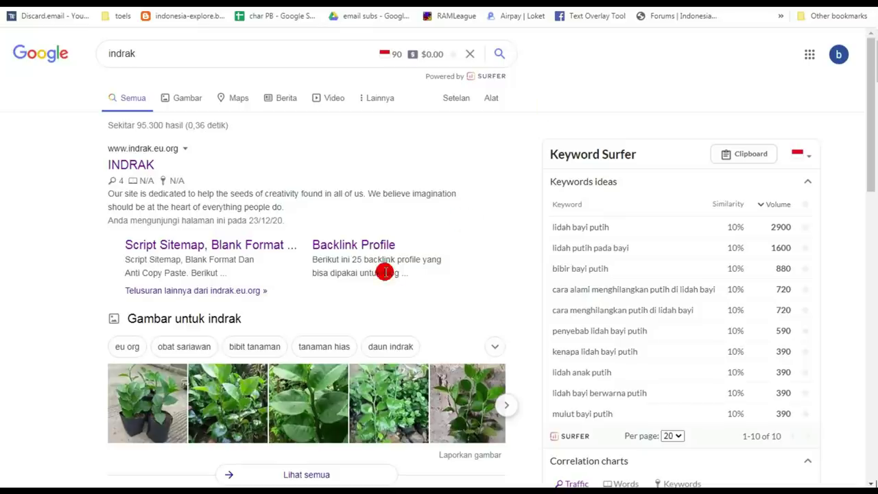
{"action": "left_click_drag", "start_coordinate": [871, 132], "coordinate": [872, 279]}
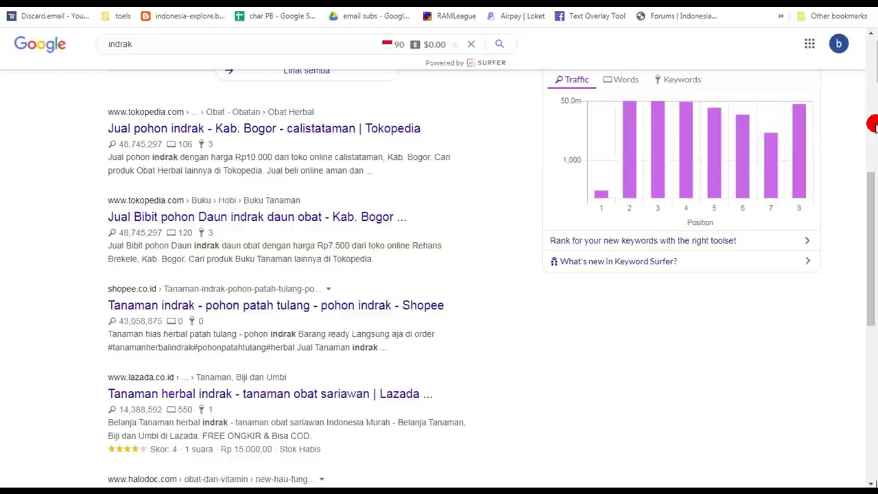
{"action": "left_click_drag", "start_coordinate": [869, 216], "coordinate": [870, 100]}
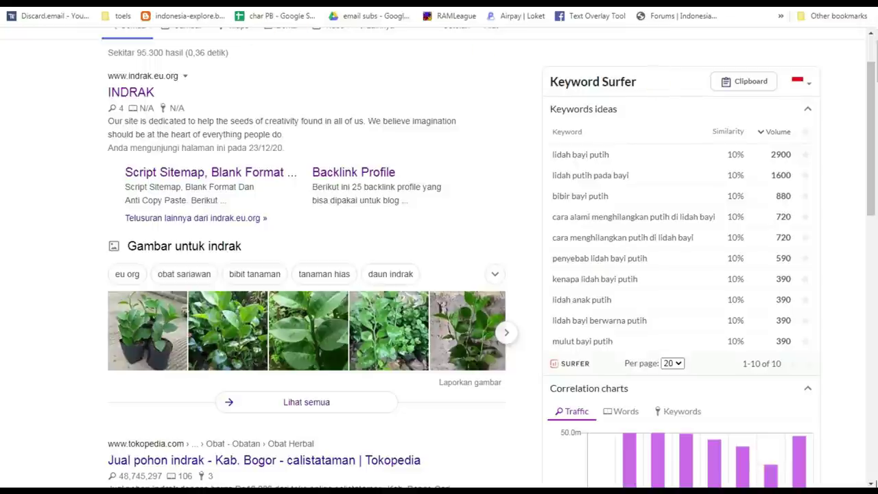
Return to the Ahrefs anchors report and run a Google search for its anchor text "html parse"
{"action": "key", "text": "ctrl+Tab"}
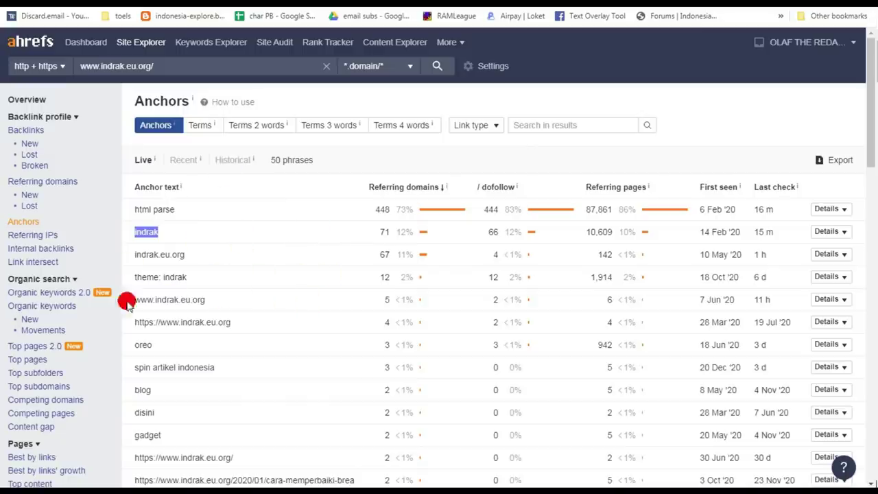
{"action": "left_click", "coordinate": [165, 210]}
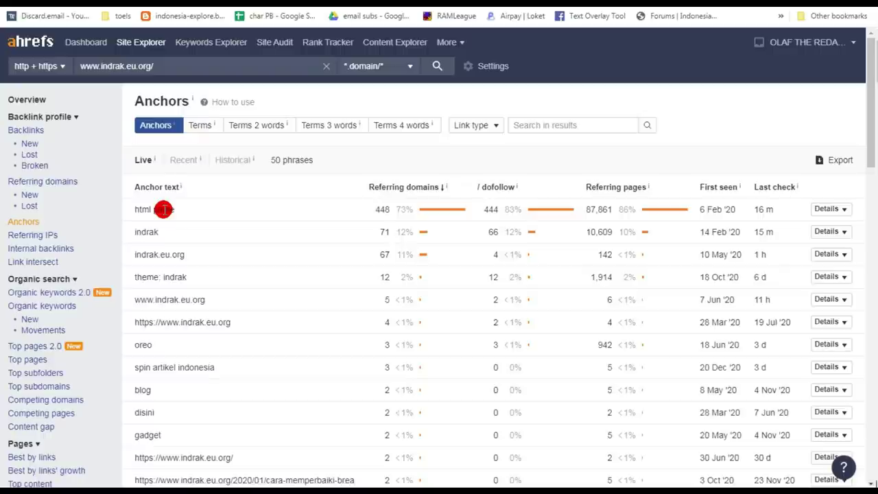
{"action": "left_click_drag", "start_coordinate": [185, 211], "coordinate": [128, 213]}
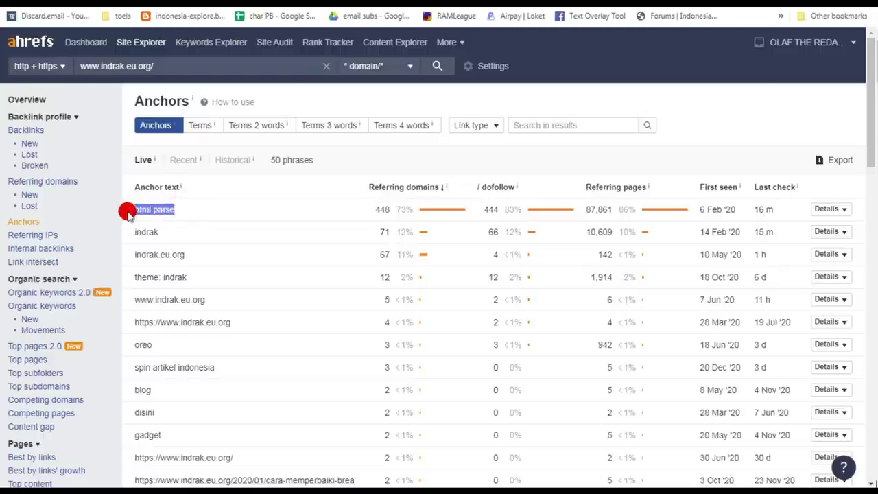
{"action": "right_click", "coordinate": [154, 205]}
{"action": "left_click", "coordinate": [203, 233]}
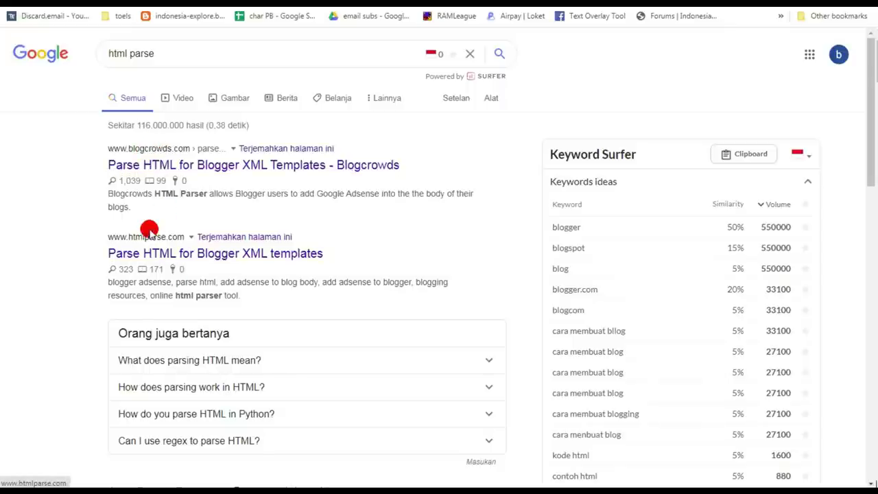
Examine the ranking sites for "html parse" and the available search filter tools
{"action": "left_click_drag", "start_coordinate": [866, 94], "coordinate": [870, 194]}
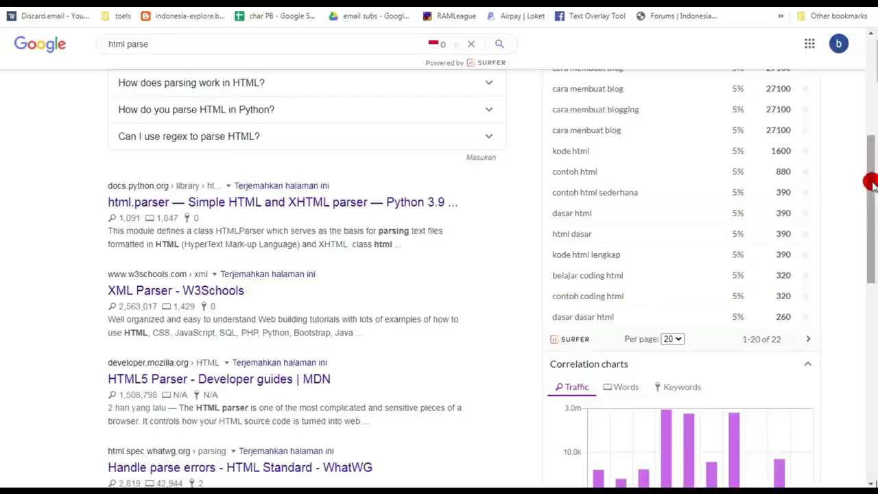
{"action": "left_click_drag", "start_coordinate": [871, 190], "coordinate": [853, 73]}
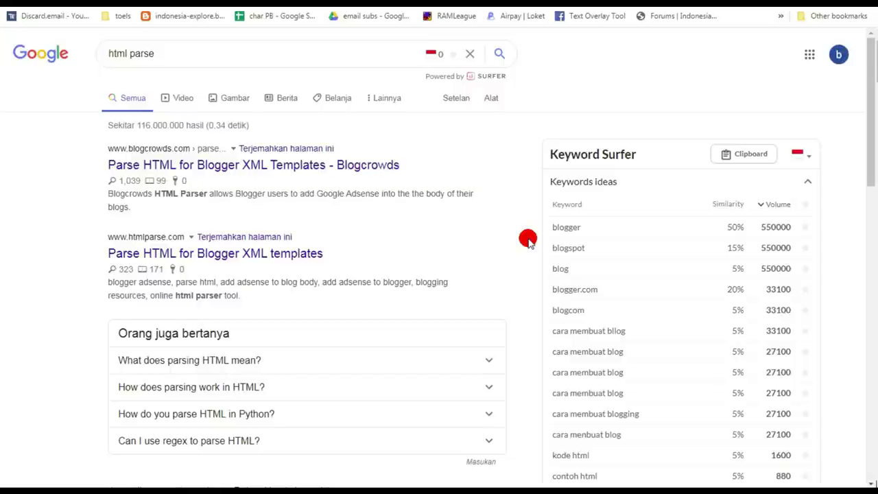
{"action": "left_click", "coordinate": [491, 98]}
{"action": "left_click", "coordinate": [176, 125]}
{"action": "left_click", "coordinate": [172, 164]}
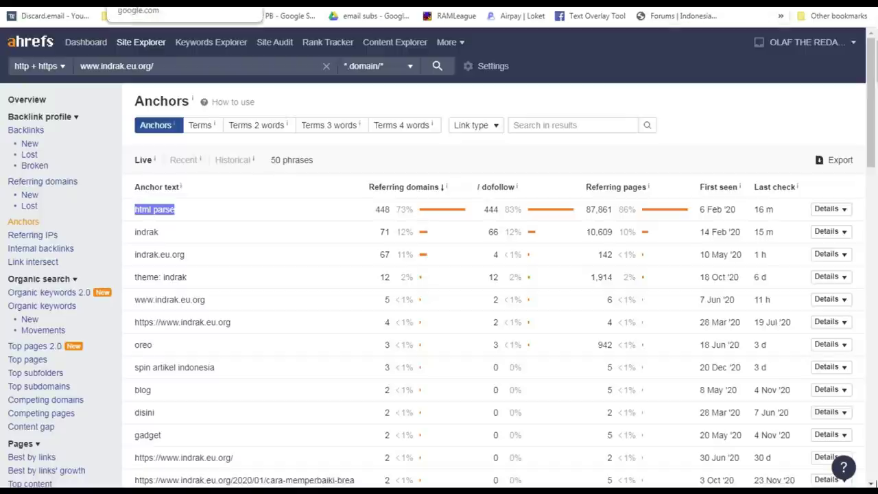
Return to the "indrak" results page and search Google for "pakar seo" instead
{"action": "left_click", "coordinate": [680, 2]}
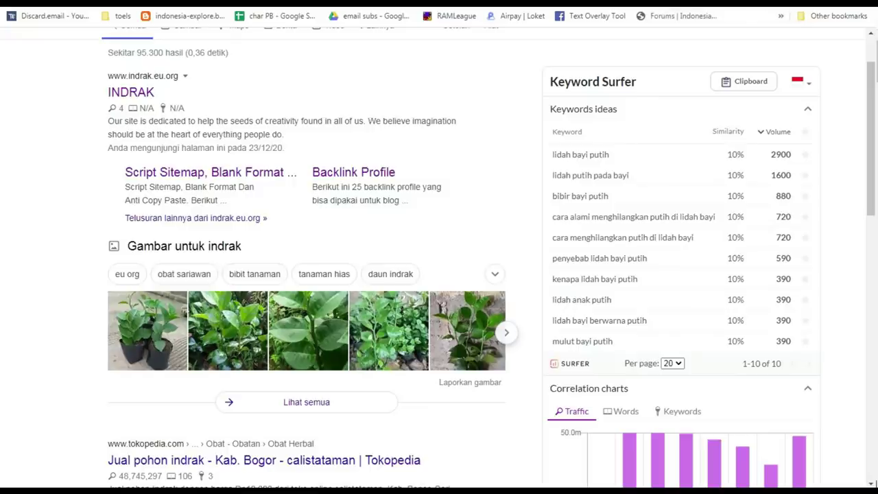
{"action": "left_click_drag", "start_coordinate": [869, 133], "coordinate": [871, 72]}
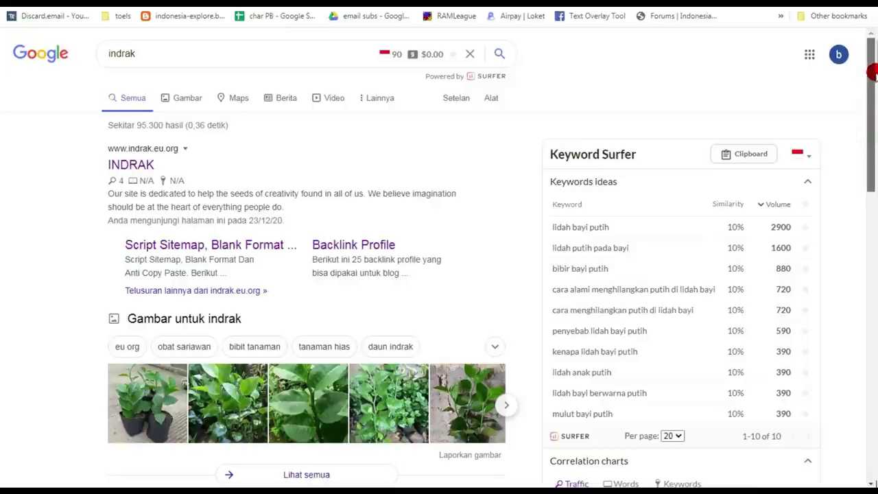
{"action": "left_click_drag", "start_coordinate": [153, 53], "coordinate": [55, 55]}
{"action": "type", "text": "pakar se"}
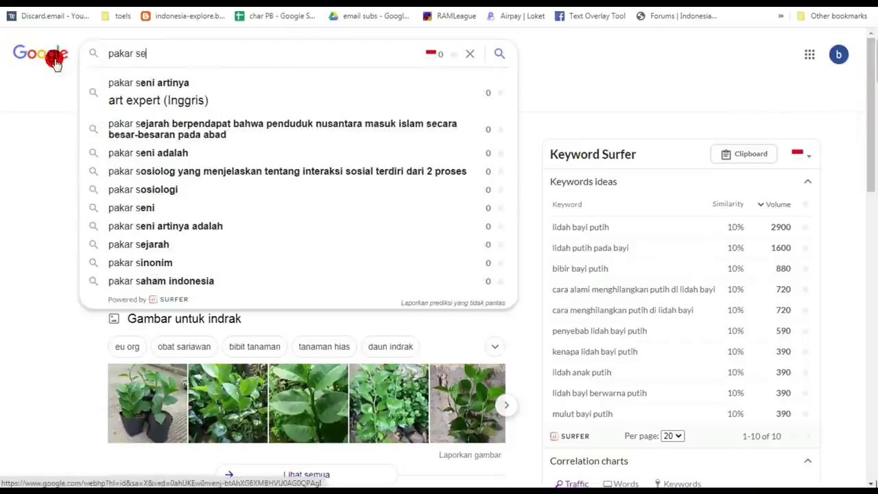
{"action": "type", "text": "o"}
{"action": "key", "text": "Return"}
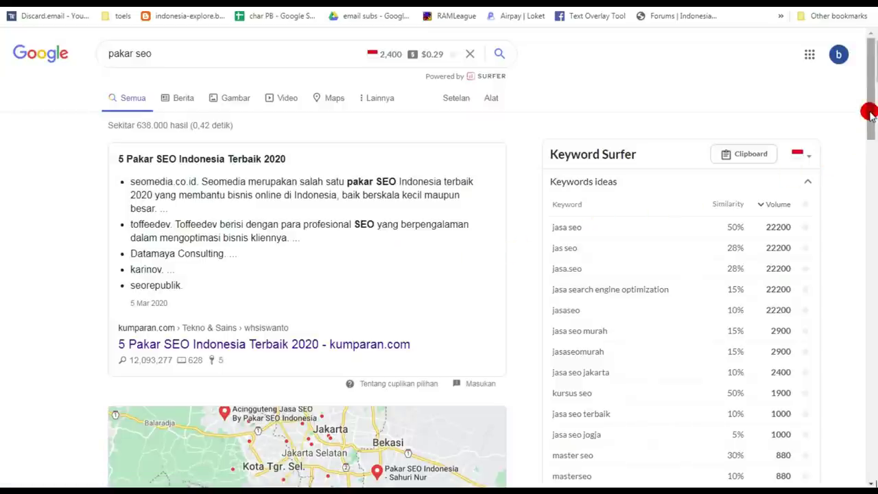
Open the "Pakar SEO Jakarta Indonesia,Konsultan SEO Terbaik" site from the Google results
{"action": "left_click_drag", "start_coordinate": [869, 114], "coordinate": [859, 240]}
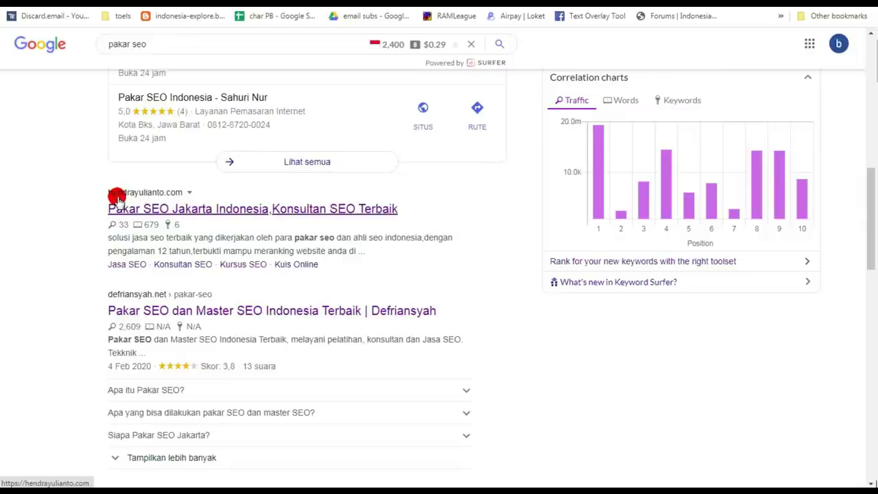
{"action": "left_click", "coordinate": [168, 212]}
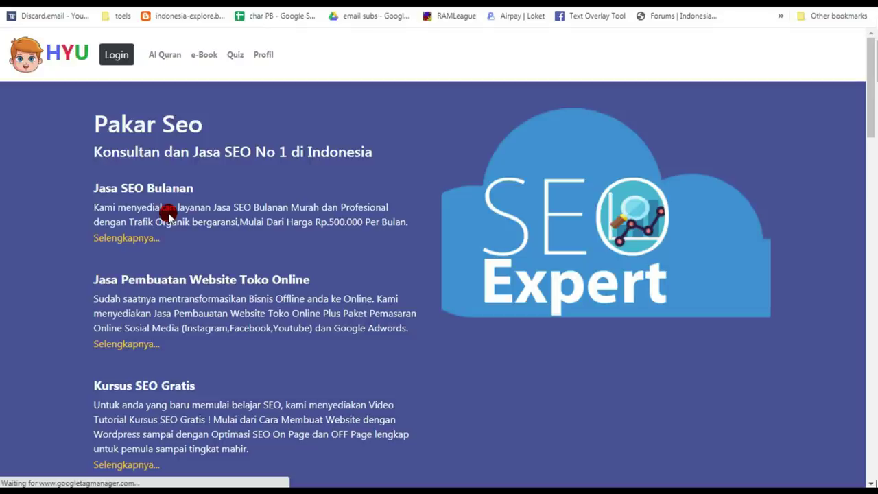
{"action": "left_click_drag", "start_coordinate": [872, 99], "coordinate": [846, 15]}
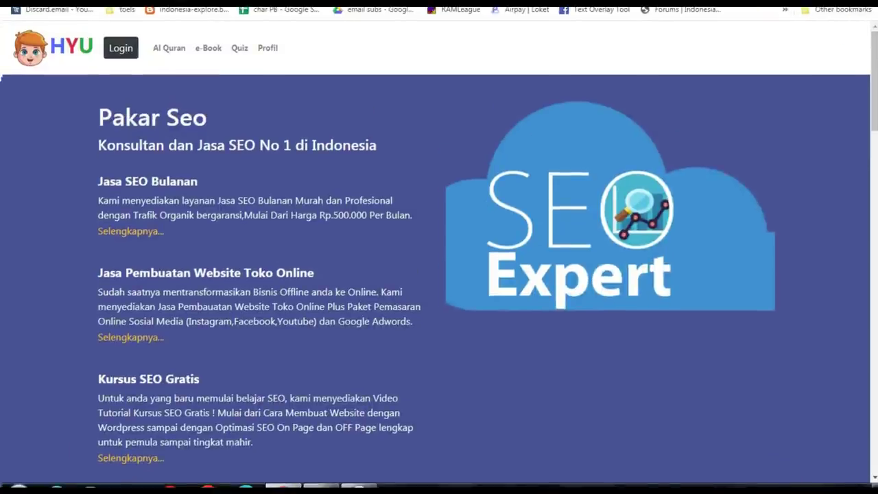
{"action": "key", "text": "F5"}
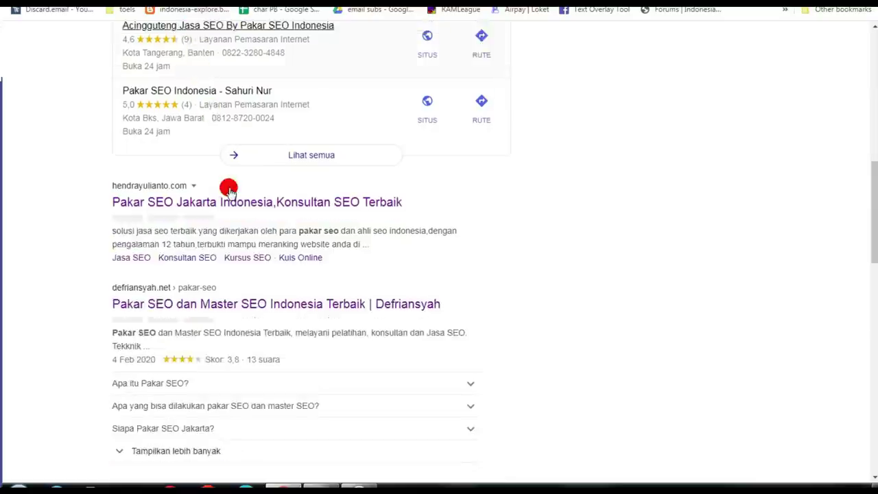
{"action": "left_click_drag", "start_coordinate": [108, 186], "coordinate": [187, 203]}
{"action": "left_click", "coordinate": [186, 203]}
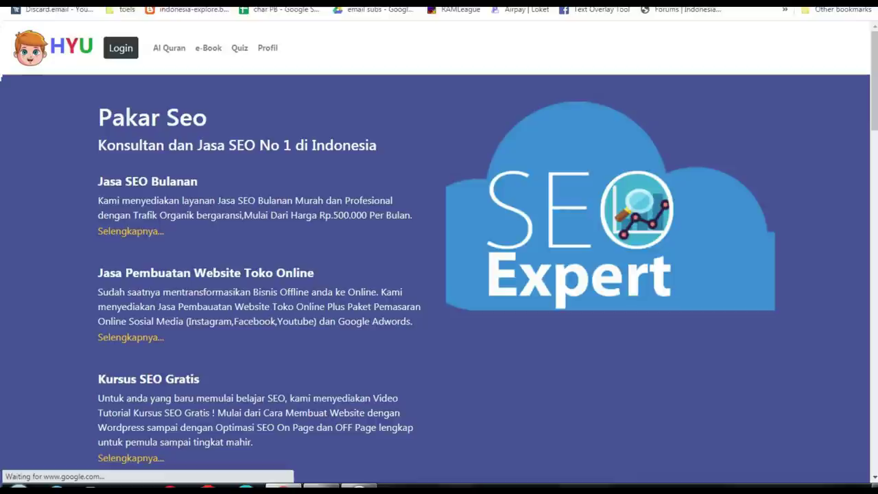
Copy the Pakar SEO site's address and analyse the domain in Ahrefs Site Explorer
{"action": "right_click", "coordinate": [173, 5]}
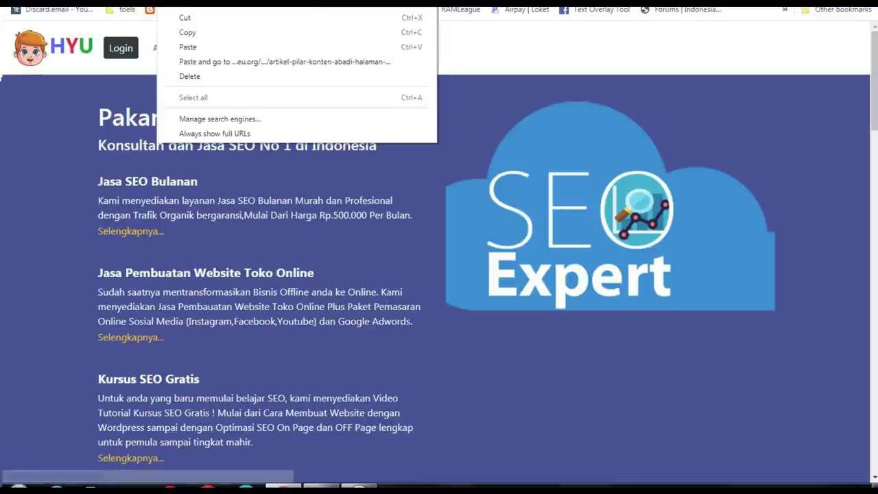
{"action": "left_click", "coordinate": [188, 31]}
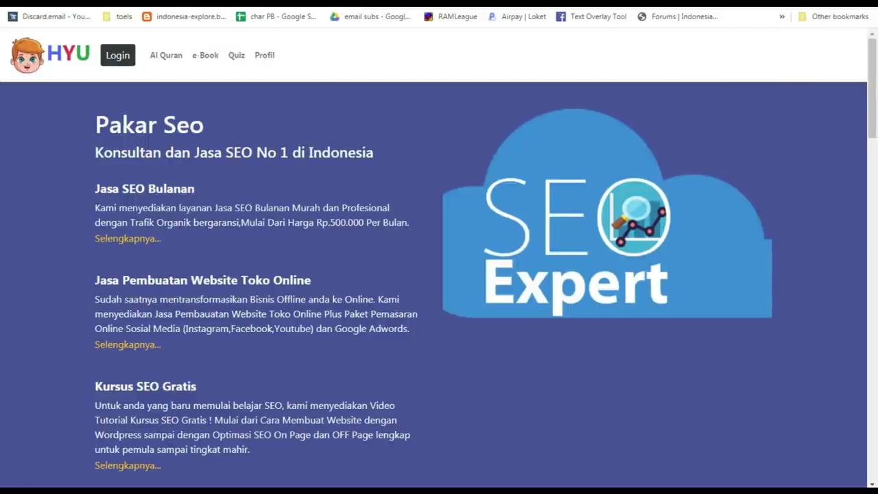
{"action": "left_click", "coordinate": [31, 2]}
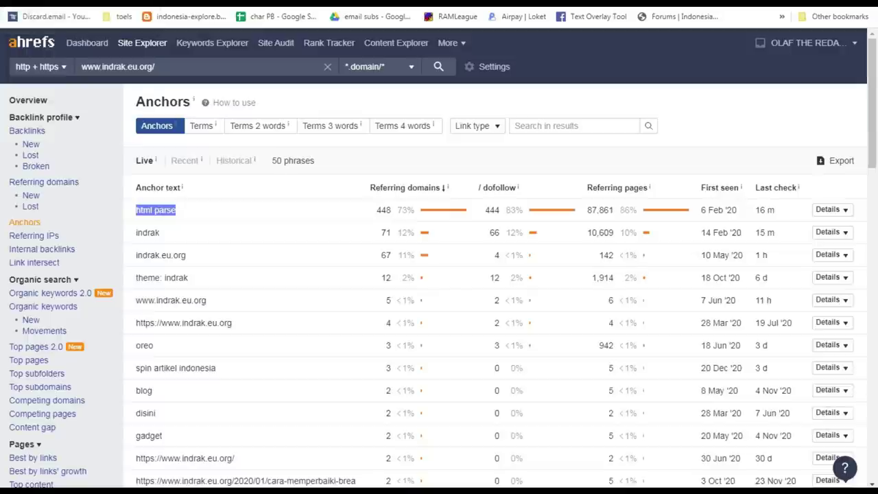
{"action": "left_click", "coordinate": [26, 101]}
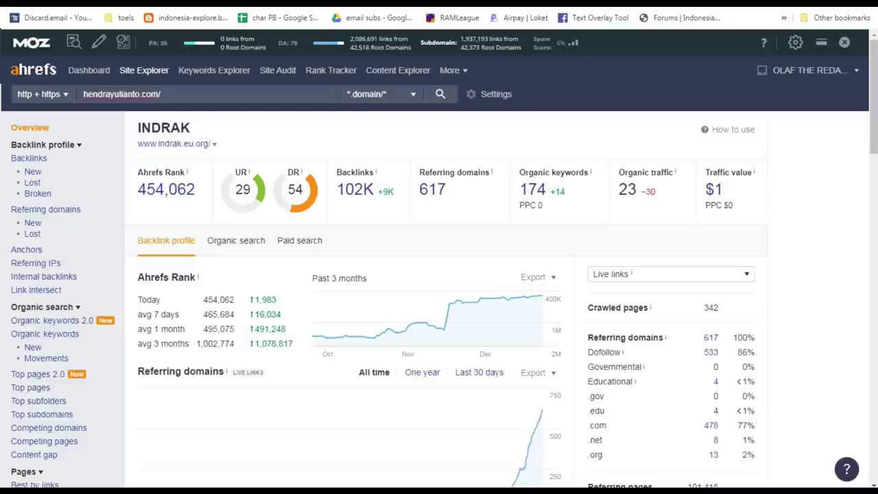
{"action": "left_click", "coordinate": [441, 94]}
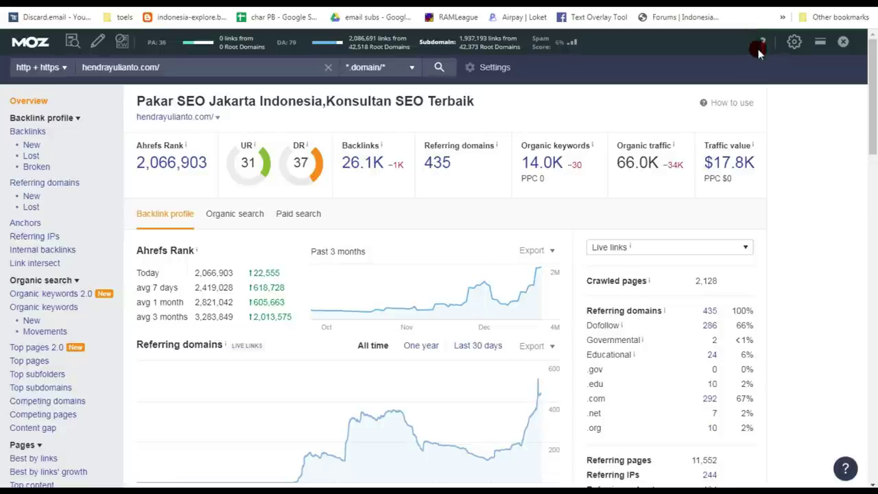
Open the full anchors report from the Anchors section of the site's overview
{"action": "left_click", "coordinate": [870, 60]}
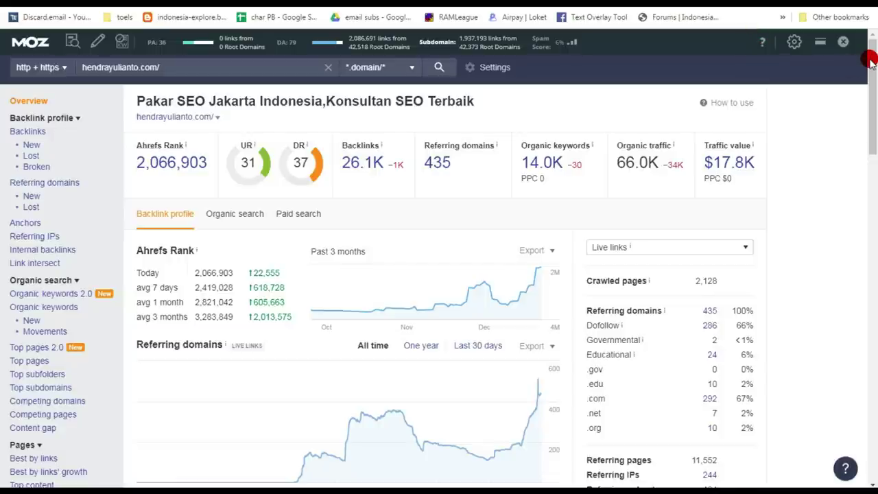
{"action": "left_click_drag", "start_coordinate": [871, 128], "coordinate": [873, 473]}
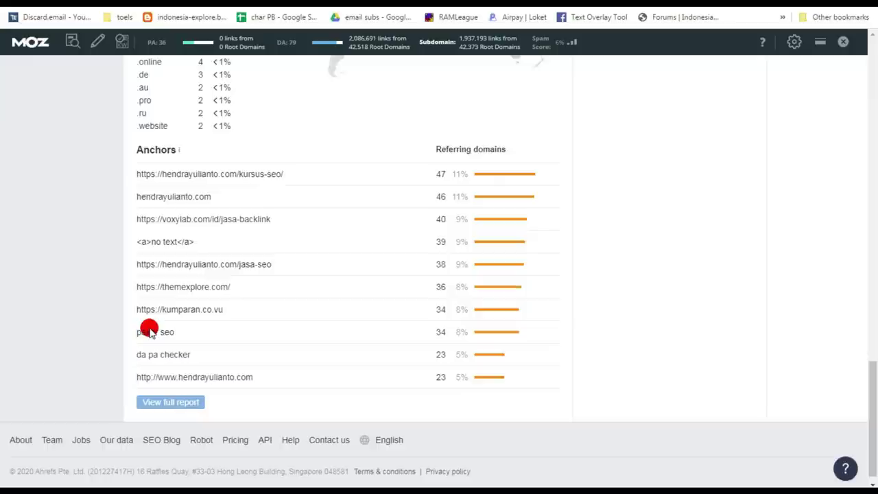
{"action": "left_click", "coordinate": [176, 404]}
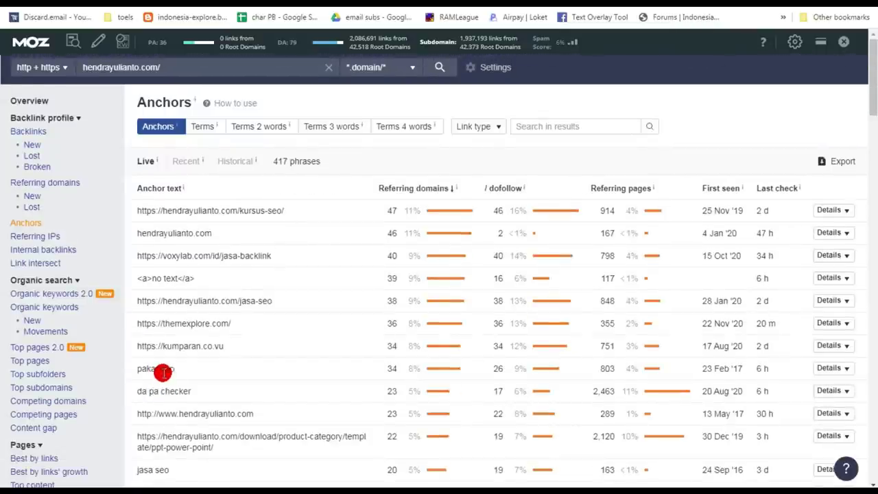
Open the details of the anchor "pakar seo" and view its snippets with surrounding text
{"action": "left_click_drag", "start_coordinate": [872, 102], "coordinate": [868, 137]}
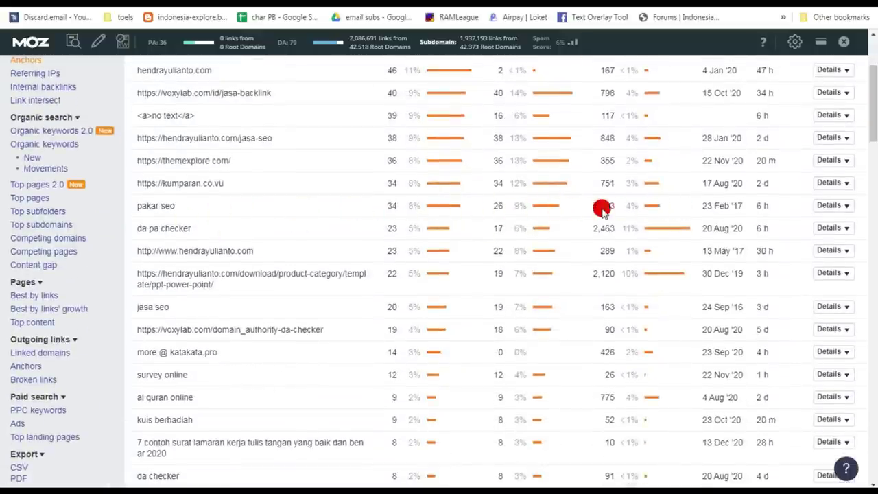
{"action": "mouse_move", "coordinate": [872, 138]}
{"action": "left_mouse_down"}
{"action": "mouse_move", "coordinate": [871, 113]}
{"action": "mouse_move", "coordinate": [871, 129]}
{"action": "left_mouse_up"}
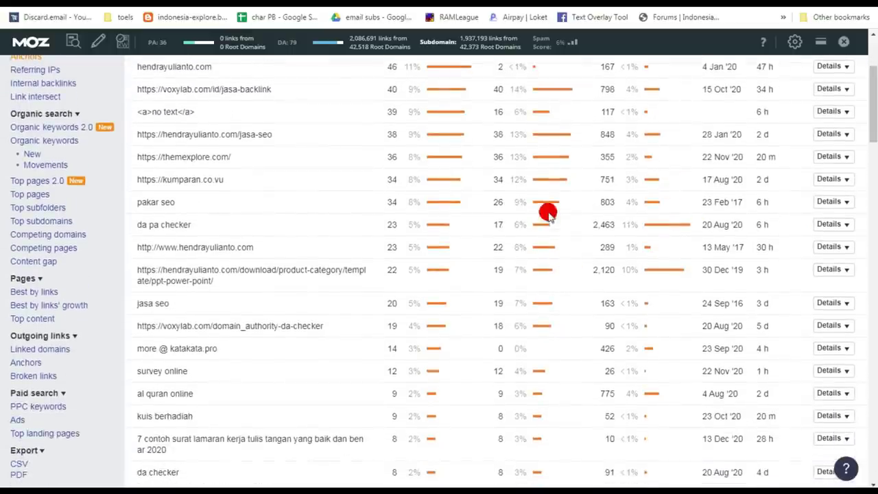
{"action": "left_click", "coordinate": [850, 204]}
{"action": "left_click", "coordinate": [770, 238]}
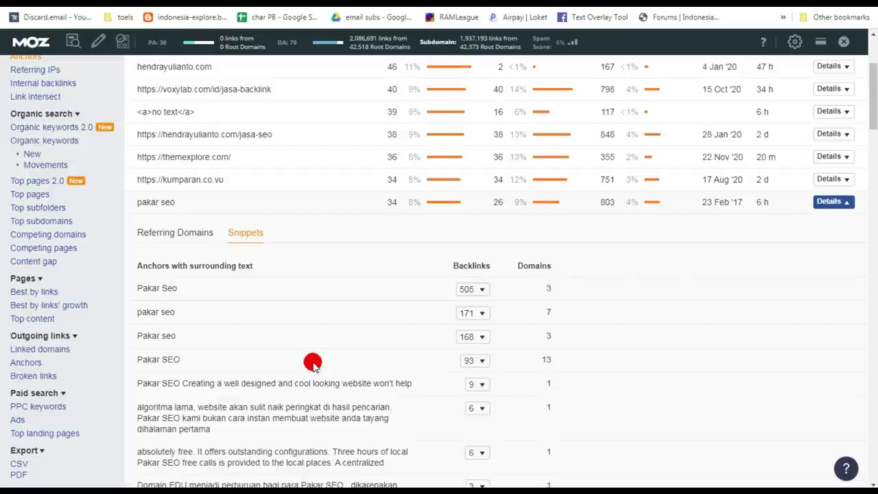
{"action": "scroll", "coordinate": [501, 327], "scroll_direction": "down", "scroll_amount": 1}
{"action": "scroll", "coordinate": [501, 327], "scroll_direction": "up", "scroll_amount": 1}
{"action": "scroll", "coordinate": [501, 327], "scroll_direction": "down", "scroll_amount": 2}
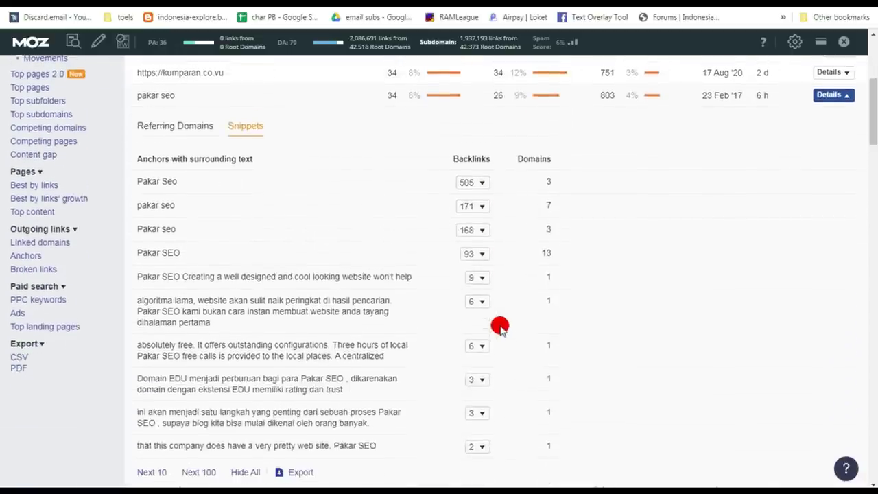
Expand the backlinks of the first "Pakar Seo" snippet and check the KUIS ONLINE referring page
{"action": "left_click", "coordinate": [483, 168]}
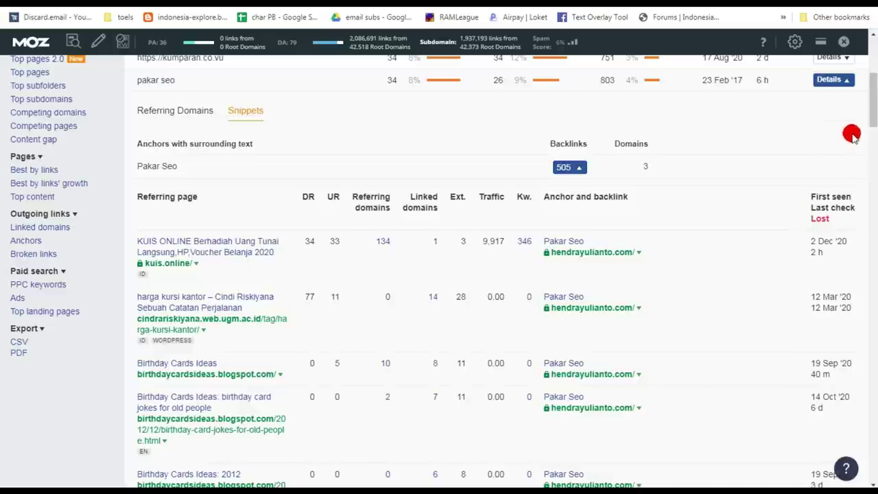
{"action": "left_click_drag", "start_coordinate": [872, 108], "coordinate": [872, 191]}
{"action": "left_click", "coordinate": [204, 249]}
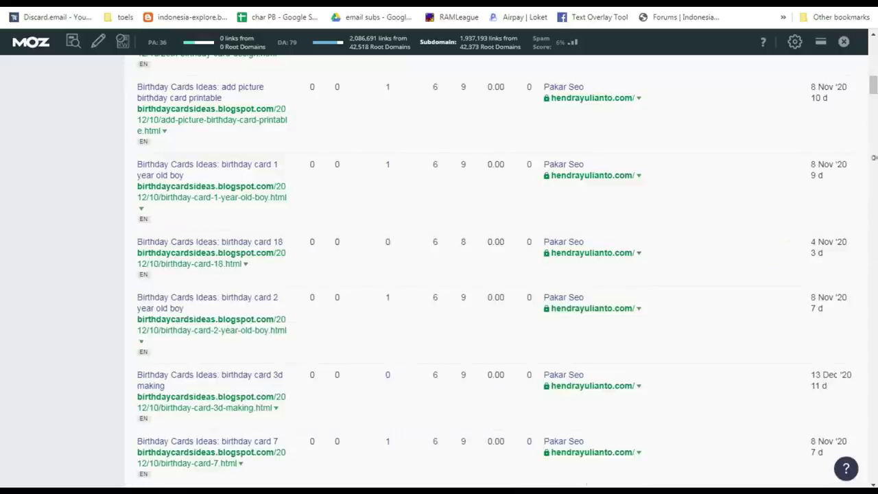
{"action": "left_click_drag", "start_coordinate": [871, 86], "coordinate": [873, 62]}
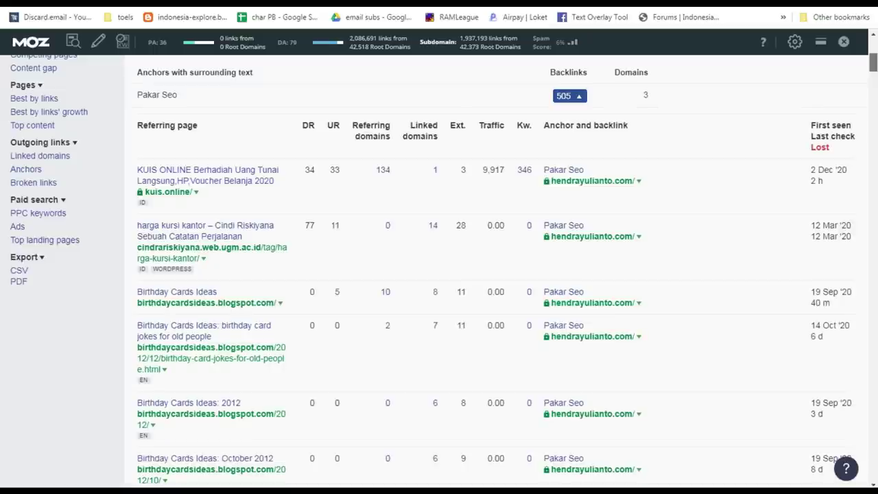
{"action": "left_click", "coordinate": [229, 181]}
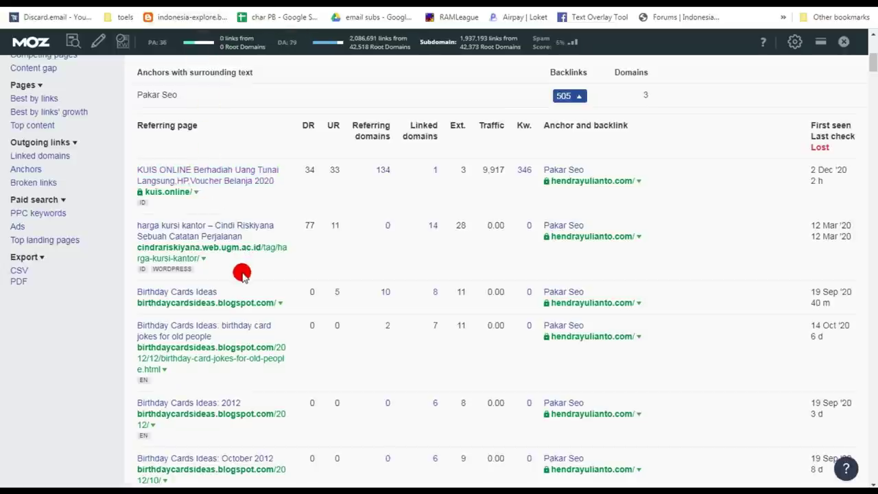
{"action": "scroll", "coordinate": [241, 273], "scroll_direction": "down", "scroll_amount": 1}
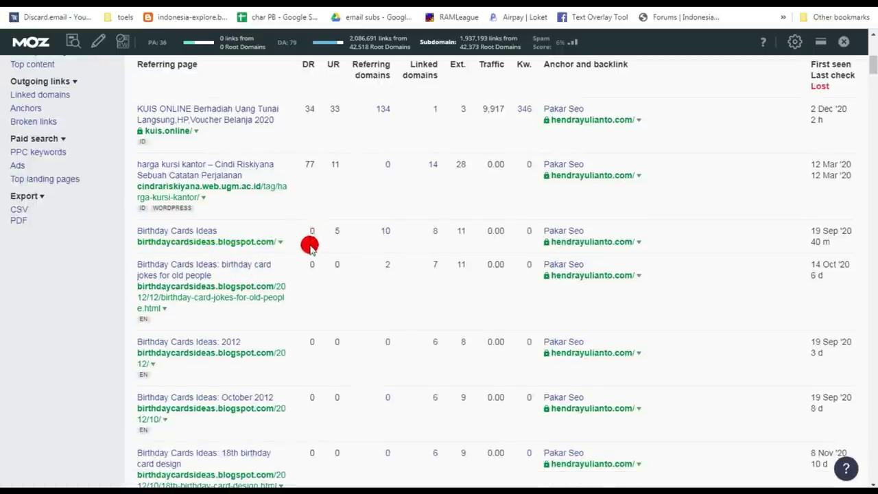
Open the referring blog birthdaycardsideas.blogspot.com and follow its "Pakar Seo" link to the target site
{"action": "left_click", "coordinate": [243, 243]}
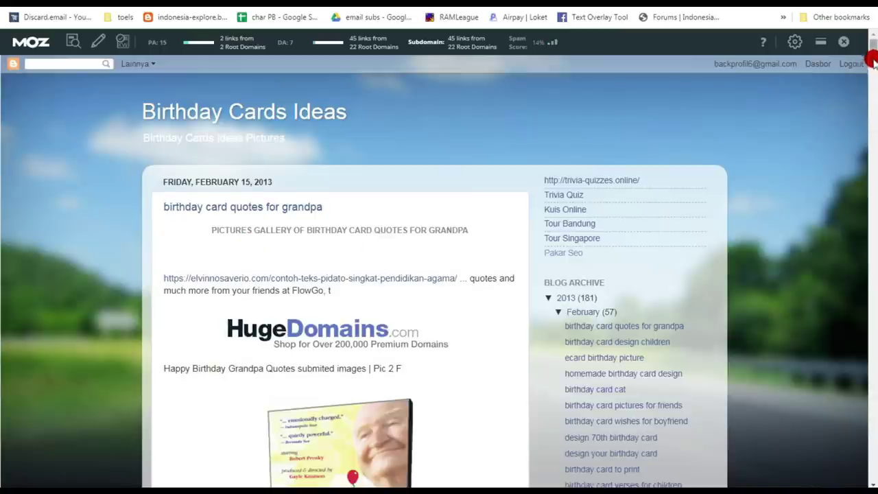
{"action": "mouse_move", "coordinate": [873, 61]}
{"action": "left_mouse_down"}
{"action": "mouse_move", "coordinate": [873, 480]}
{"action": "mouse_move", "coordinate": [871, 240]}
{"action": "mouse_move", "coordinate": [857, 55]}
{"action": "left_mouse_up"}
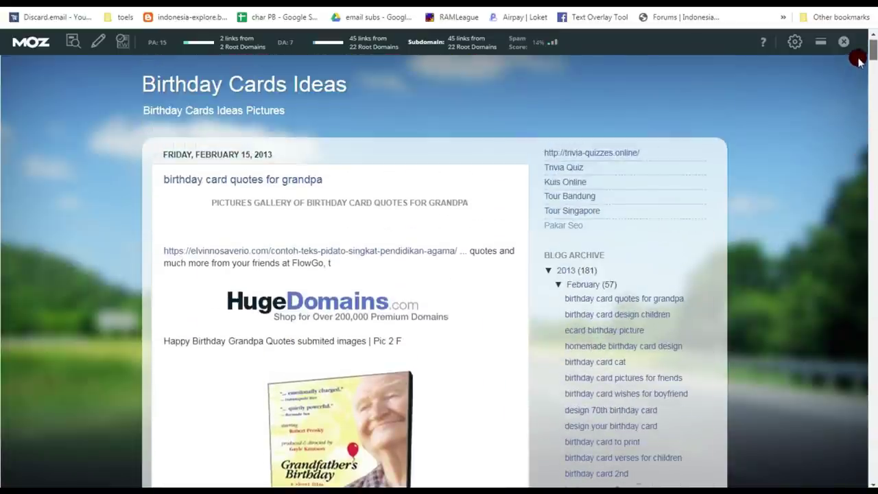
{"action": "left_click", "coordinate": [563, 229]}
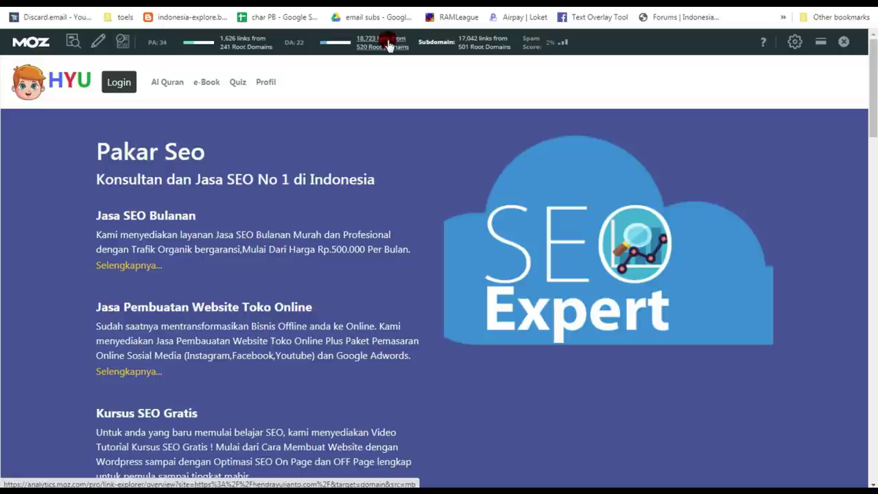
Open the site's root domain overview in Moz Link Research and go to its full Anchor Text report
{"action": "left_click", "coordinate": [381, 39]}
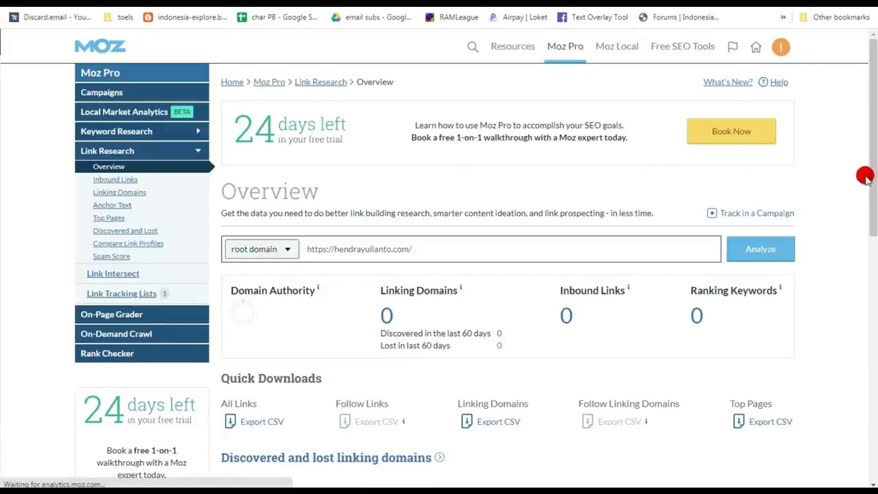
{"action": "left_click_drag", "start_coordinate": [872, 165], "coordinate": [768, 453]}
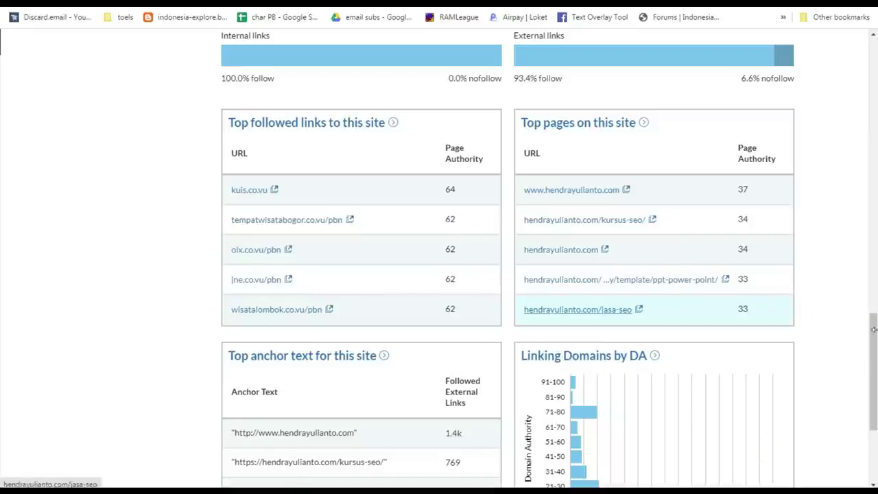
{"action": "left_click_drag", "start_coordinate": [871, 332], "coordinate": [870, 398]}
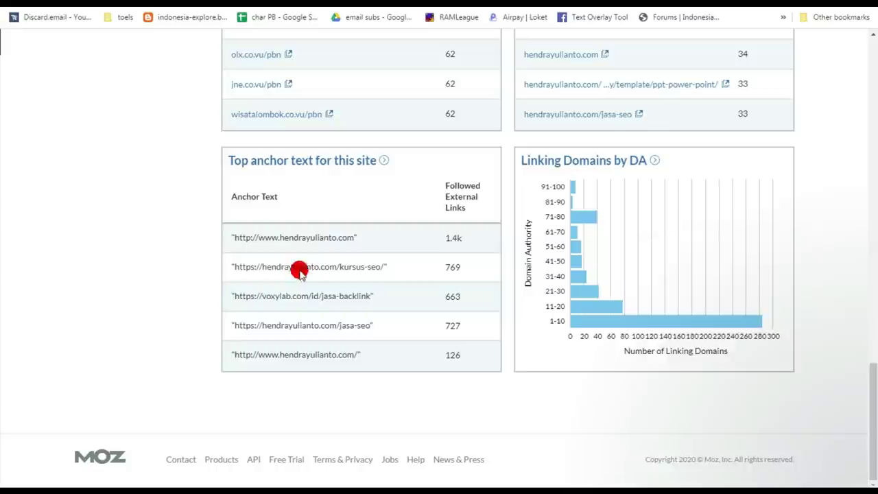
{"action": "left_click", "coordinate": [839, 261]}
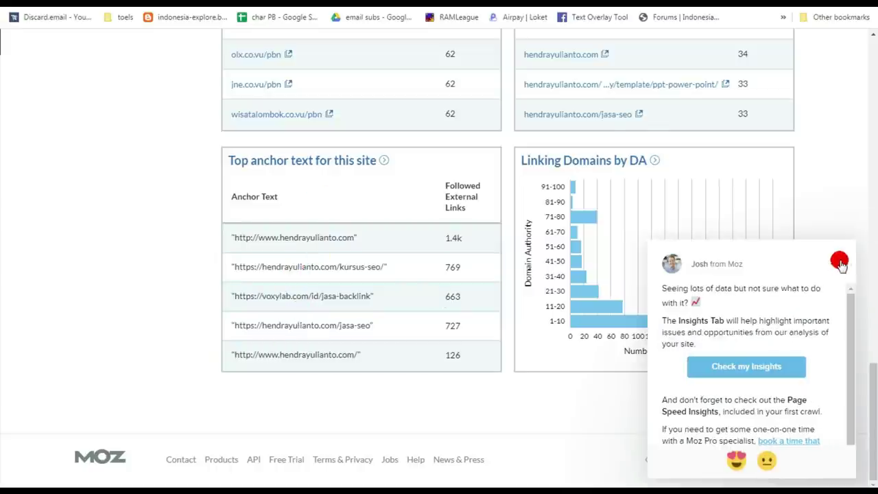
{"action": "left_click", "coordinate": [326, 162]}
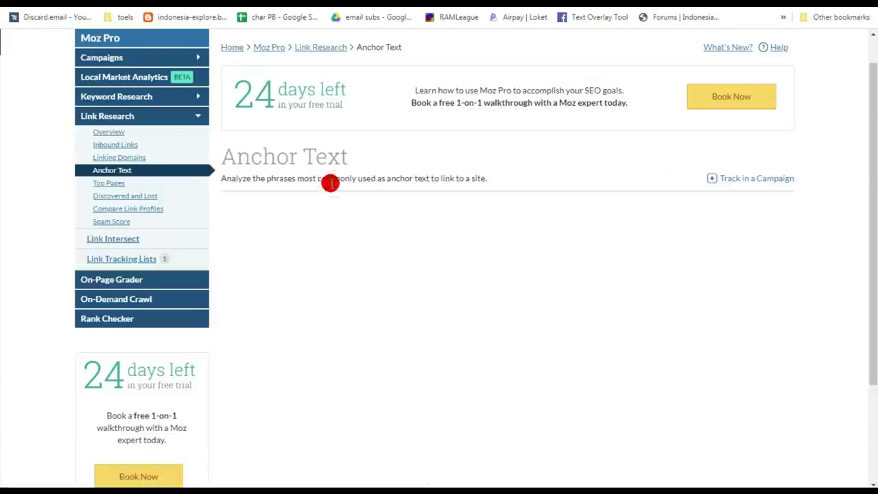
Expand the top links of the first anchor text, check the second chaozhou.gov.cn link and return to the report
{"action": "scroll", "coordinate": [711, 132], "scroll_direction": "down", "scroll_amount": 5}
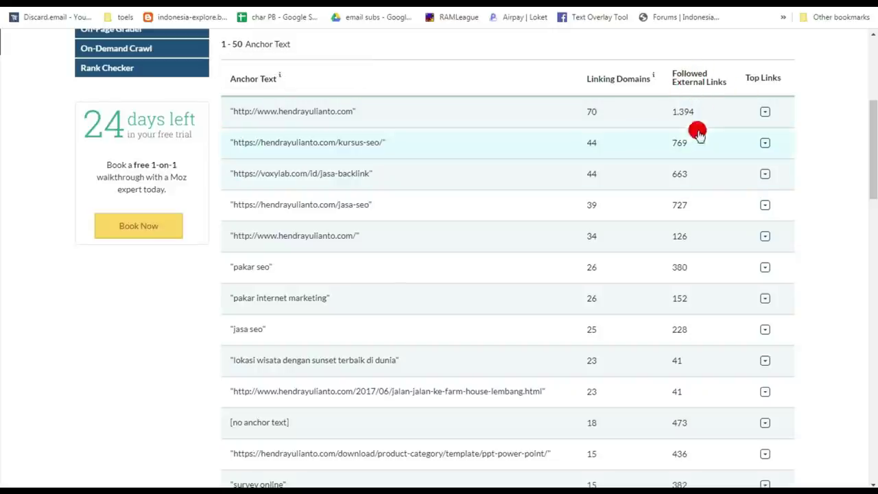
{"action": "left_click", "coordinate": [766, 111]}
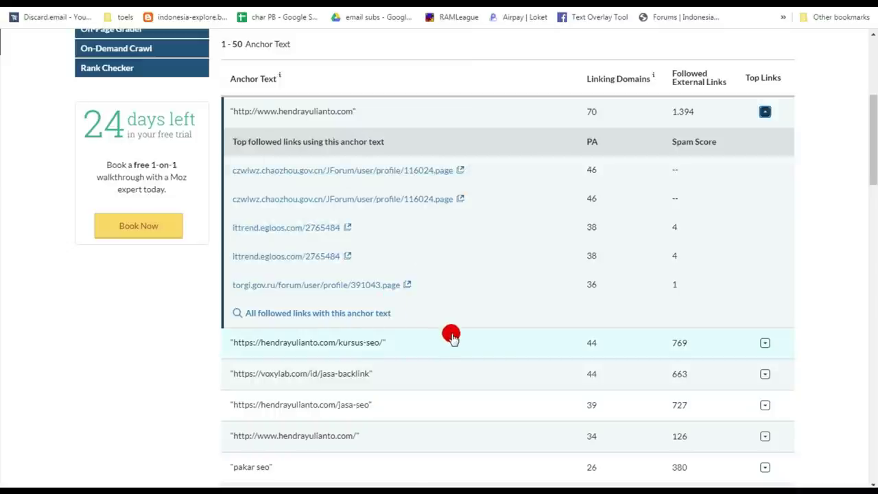
{"action": "left_click", "coordinate": [353, 199]}
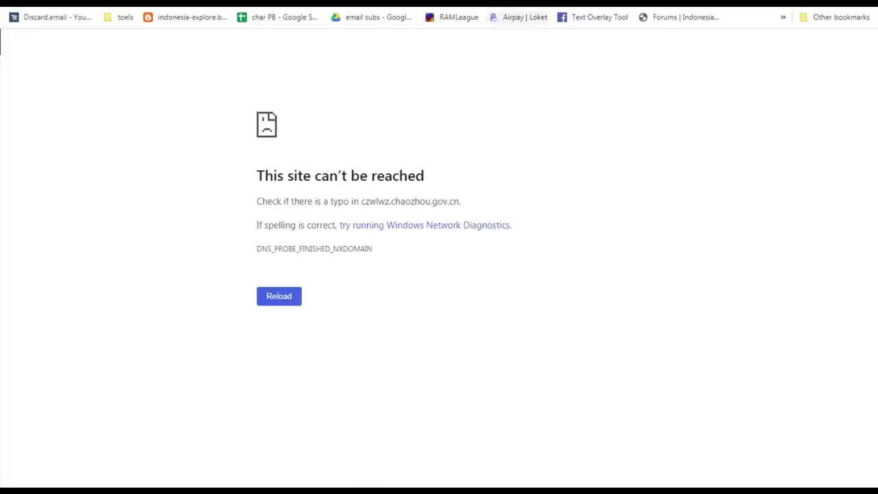
{"action": "key", "text": "alt+Left"}
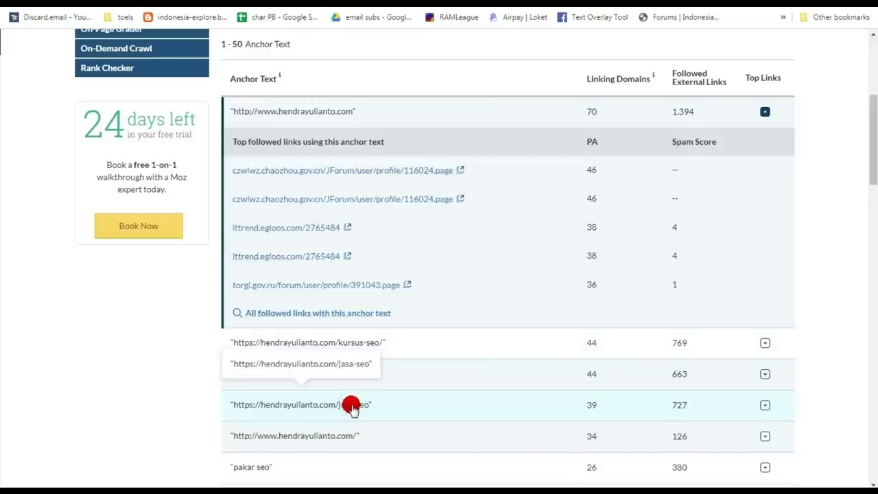
Expand the top links of the anchor "pakar seo" and show all followed links with this anchor text
{"action": "left_click_drag", "start_coordinate": [869, 157], "coordinate": [870, 222]}
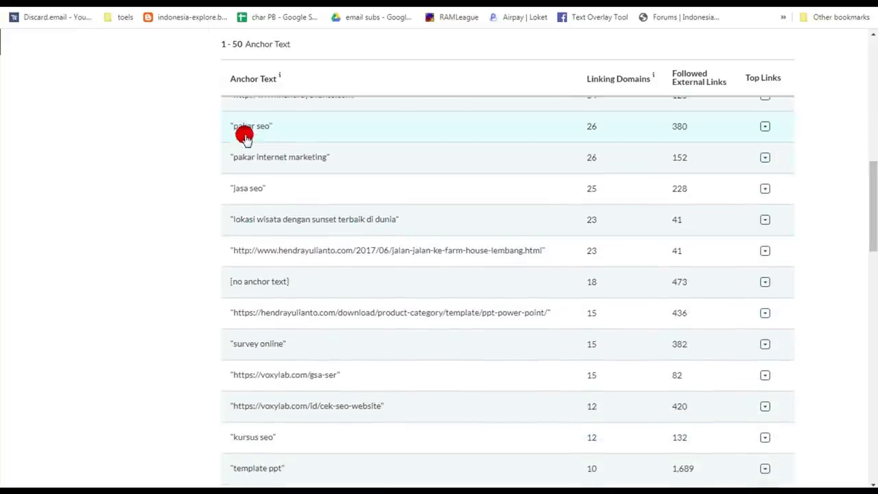
{"action": "left_click", "coordinate": [765, 129]}
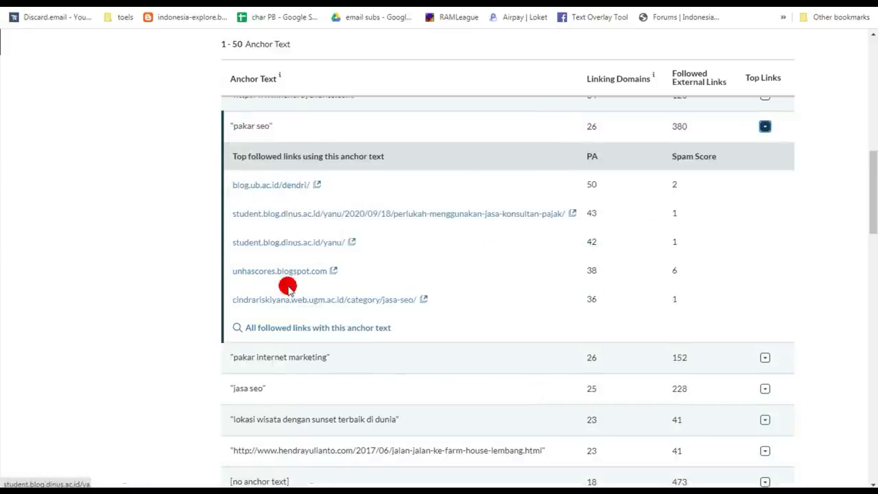
{"action": "left_click", "coordinate": [283, 328]}
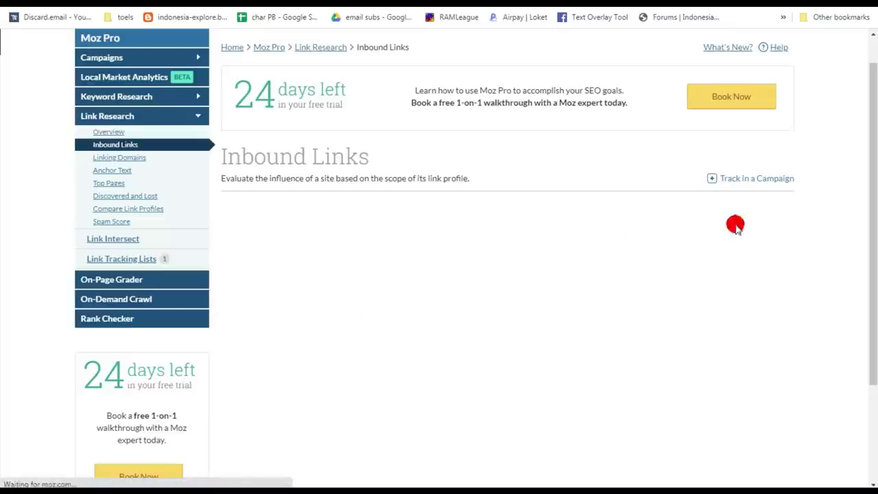
Browse the inbound links on to entries 51–100 and open the redirected karmuz.blogspot.com link
{"action": "left_click_drag", "start_coordinate": [871, 83], "coordinate": [872, 201]}
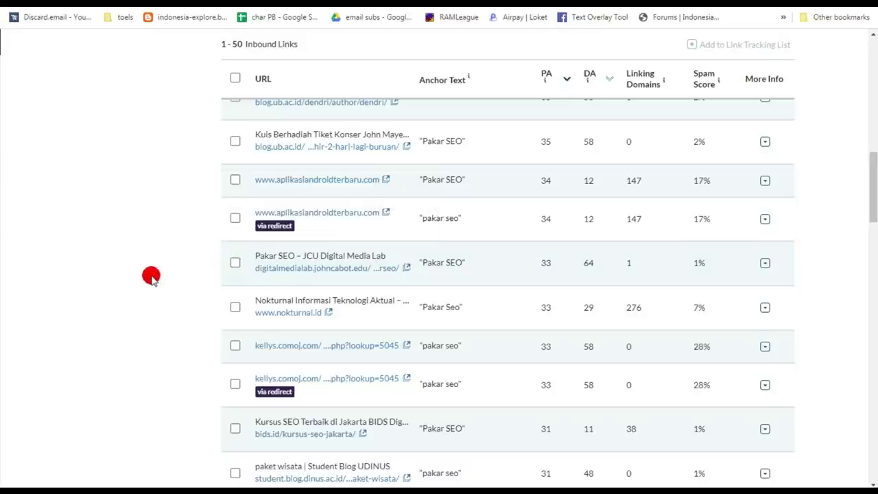
{"action": "scroll", "coordinate": [150, 276], "scroll_direction": "down", "scroll_amount": 5}
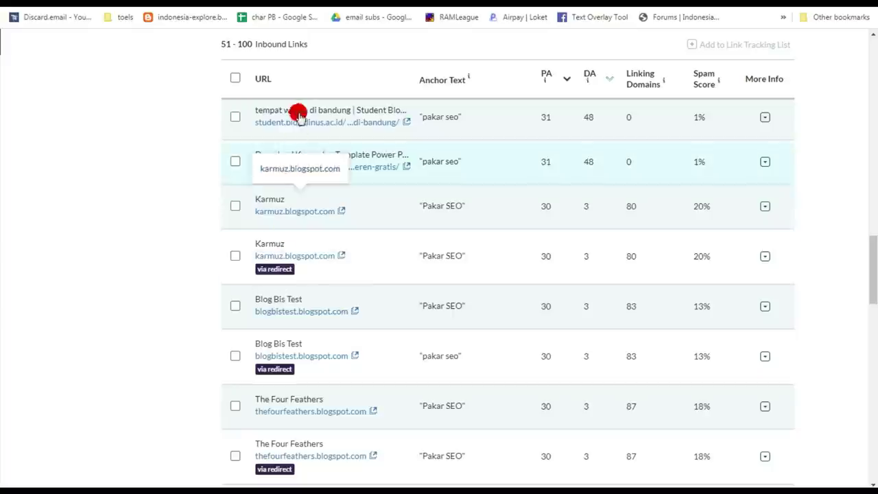
{"action": "left_click", "coordinate": [274, 255]}
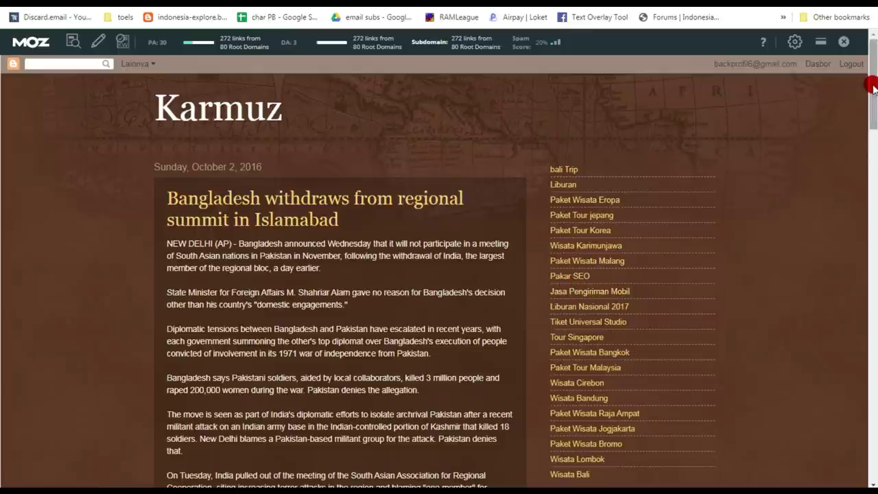
Examine the Karmuz blog's posts and list of outgoing links and follow its "Pakar SEO" link
{"action": "left_click_drag", "start_coordinate": [872, 88], "coordinate": [873, 100]}
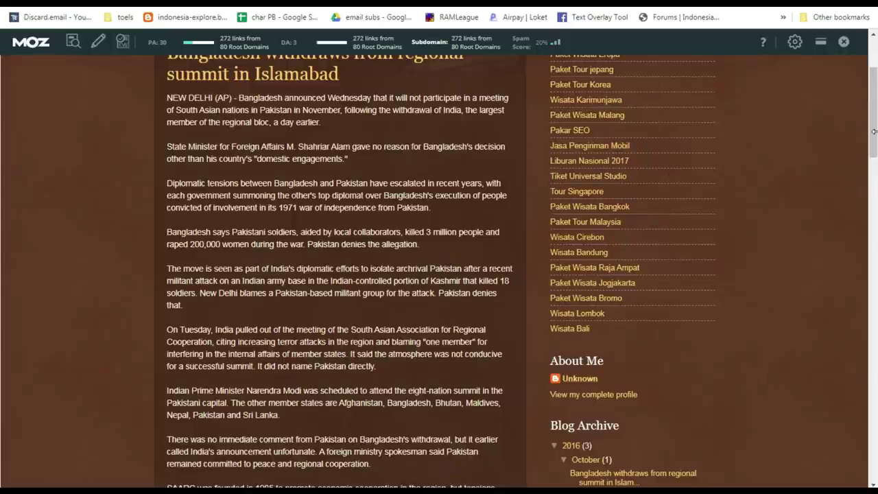
{"action": "left_click_drag", "start_coordinate": [873, 127], "coordinate": [695, 87]}
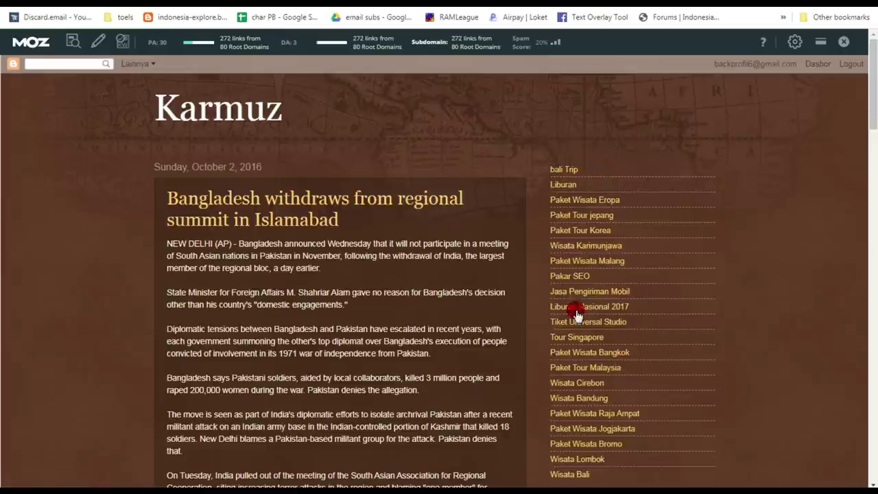
{"action": "left_click", "coordinate": [568, 276]}
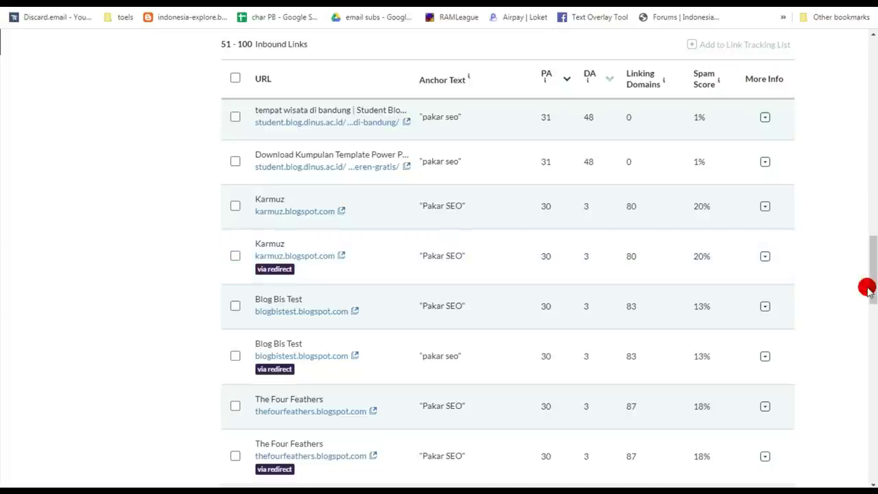
Open the redirected thefourfeathers.blogspot.com link from the inbound links and follow the blog's "Pakar SEO" link
{"action": "left_click_drag", "start_coordinate": [872, 265], "coordinate": [774, 304]}
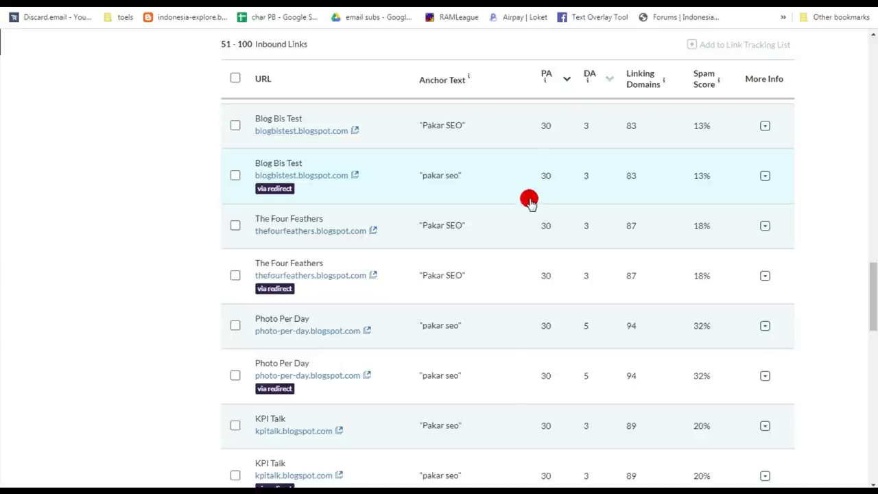
{"action": "left_click", "coordinate": [289, 275]}
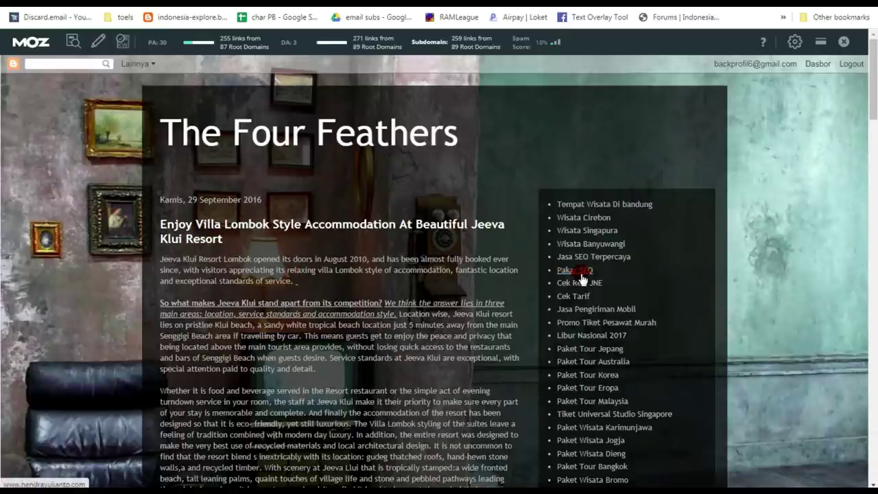
{"action": "mouse_move", "coordinate": [864, 75]}
{"action": "left_mouse_down"}
{"action": "mouse_move", "coordinate": [867, 221]}
{"action": "mouse_move", "coordinate": [866, 77]}
{"action": "left_mouse_up"}
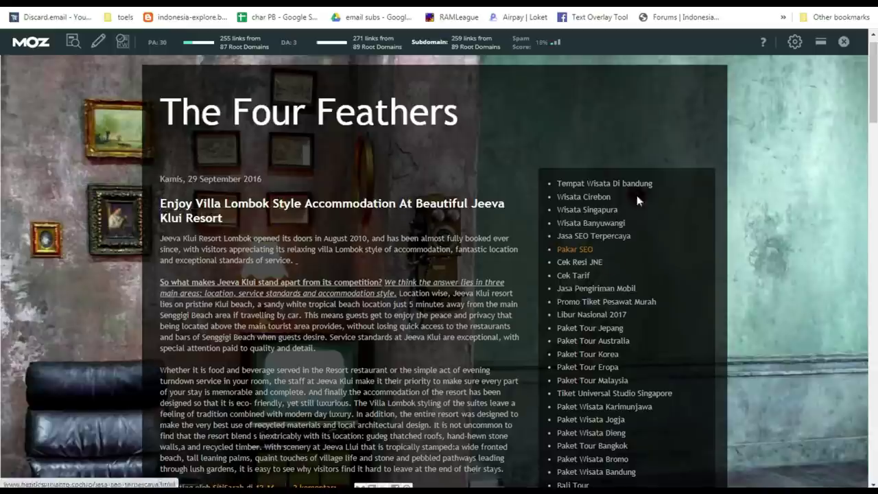
{"action": "mouse_move", "coordinate": [588, 242]}
{"action": "left_mouse_down"}
{"action": "mouse_move", "coordinate": [580, 248]}
{"action": "mouse_move", "coordinate": [660, 202]}
{"action": "mouse_move", "coordinate": [583, 248]}
{"action": "left_mouse_up"}
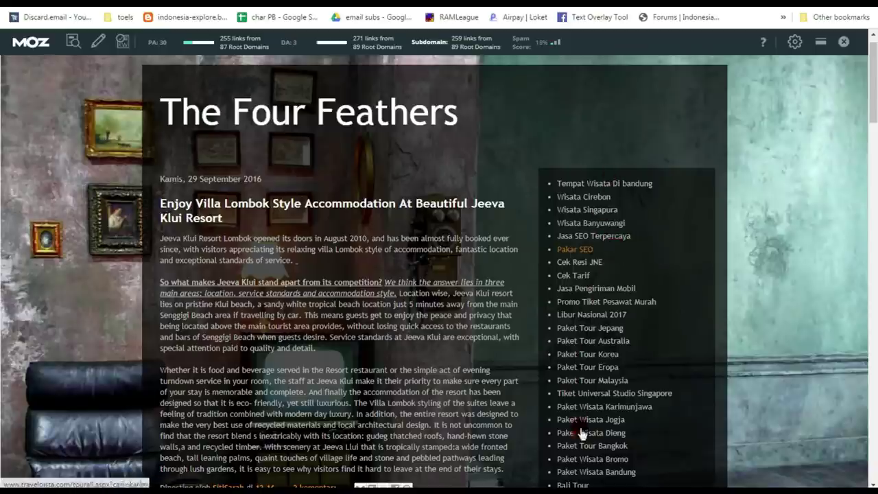
{"action": "left_click", "coordinate": [577, 250]}
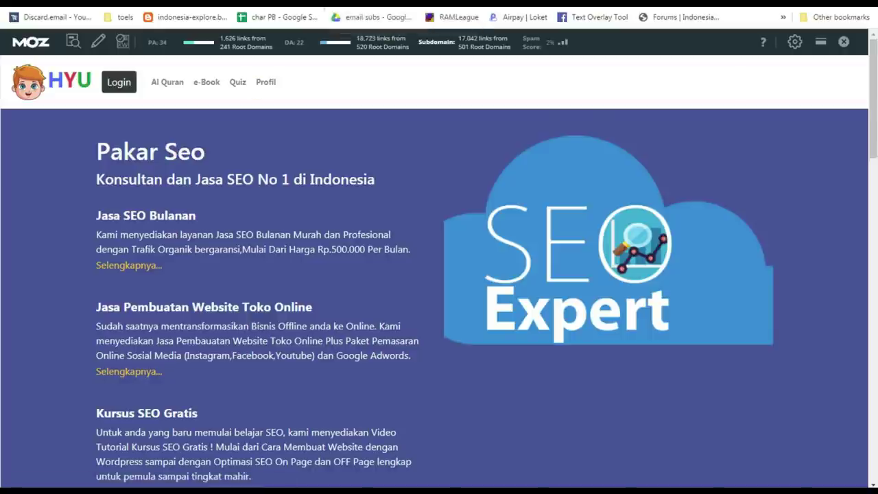
Return to the Google results for "html parse" and search for "pakar seo" instead
{"action": "key", "text": "ctrl+Tab"}
{"action": "key", "text": "ctrl+Tab"}
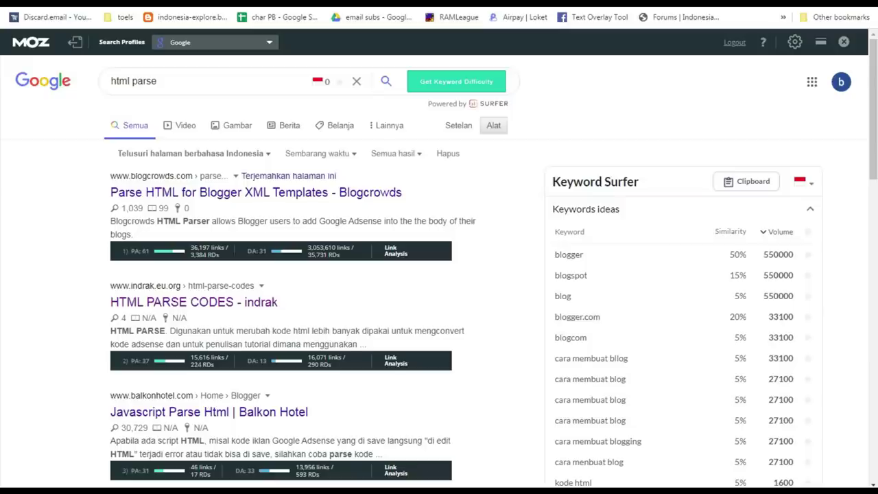
{"action": "left_click_drag", "start_coordinate": [248, 75], "coordinate": [78, 94]}
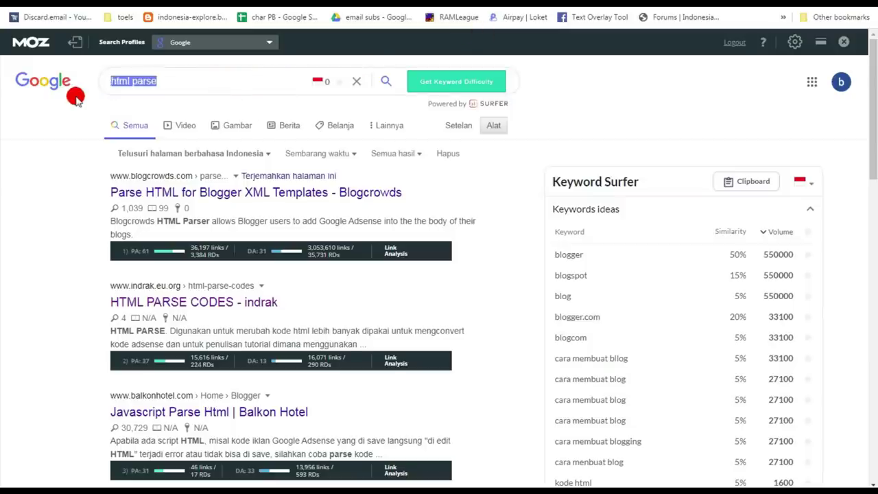
{"action": "type", "text": "pla"}
{"action": "key", "text": "BackSpace"}
{"action": "key", "text": "BackSpace"}
{"action": "type", "text": "akar "}
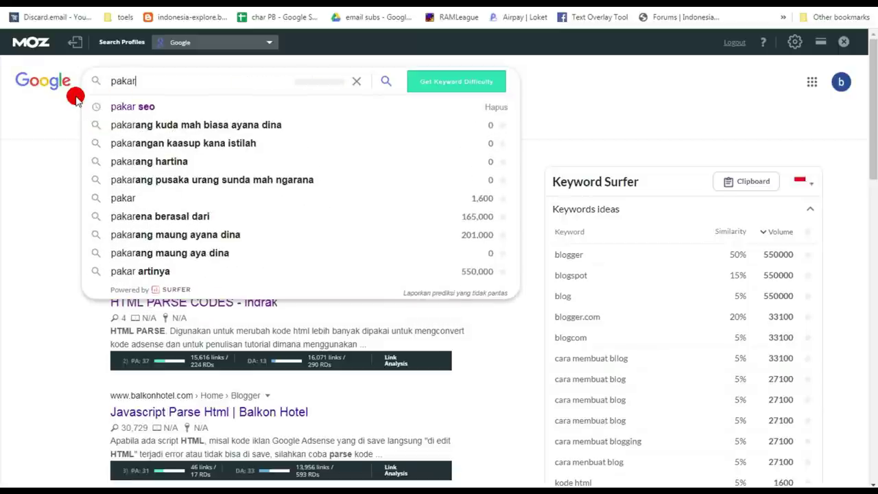
{"action": "type", "text": "seo"}
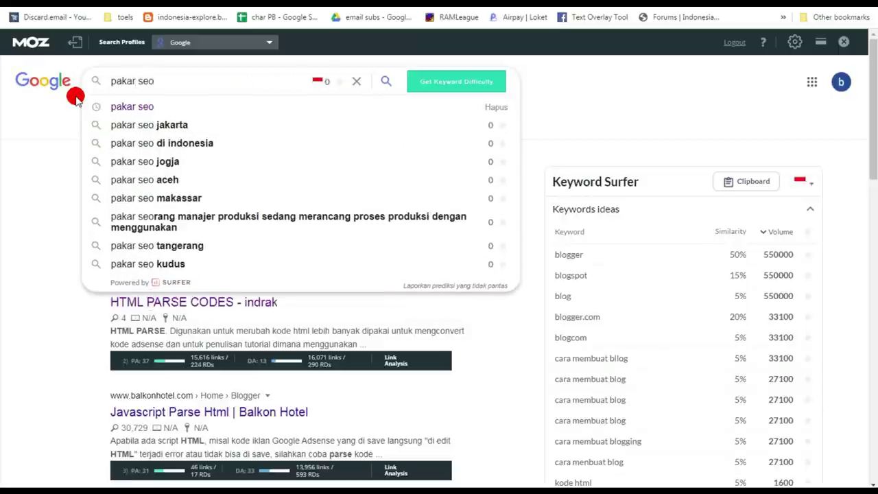
{"action": "key", "text": "Return"}
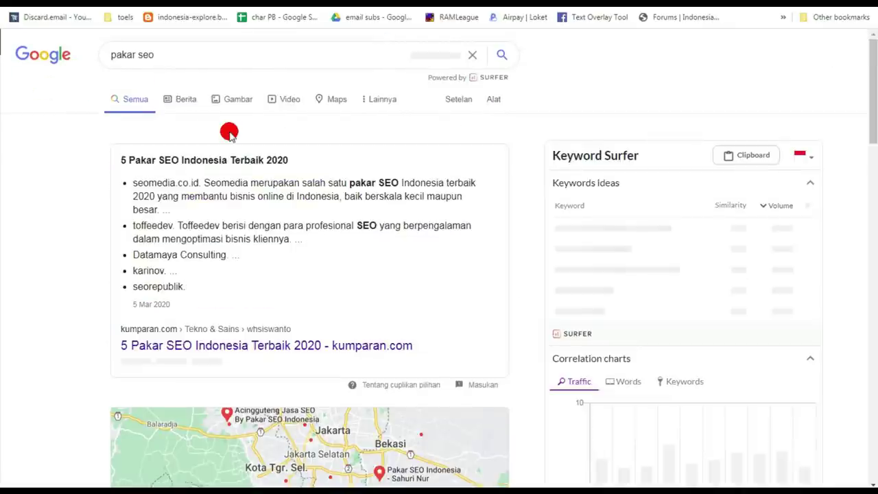
Open the search result "Belajar SEO Dari Guru Pakar Master Ahli SEO Expert Indonesia" and copy the site's domain address
{"action": "scroll", "coordinate": [860, 78], "scroll_direction": "up", "scroll_amount": 1}
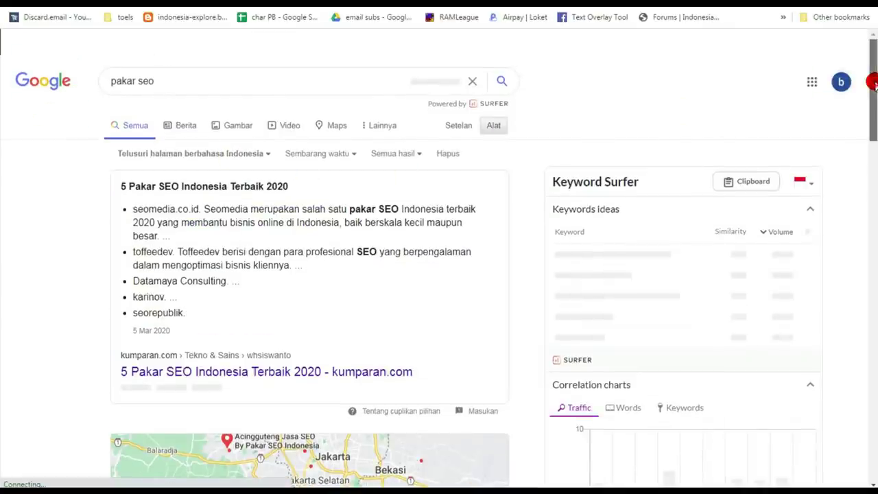
{"action": "left_click_drag", "start_coordinate": [873, 81], "coordinate": [873, 240]}
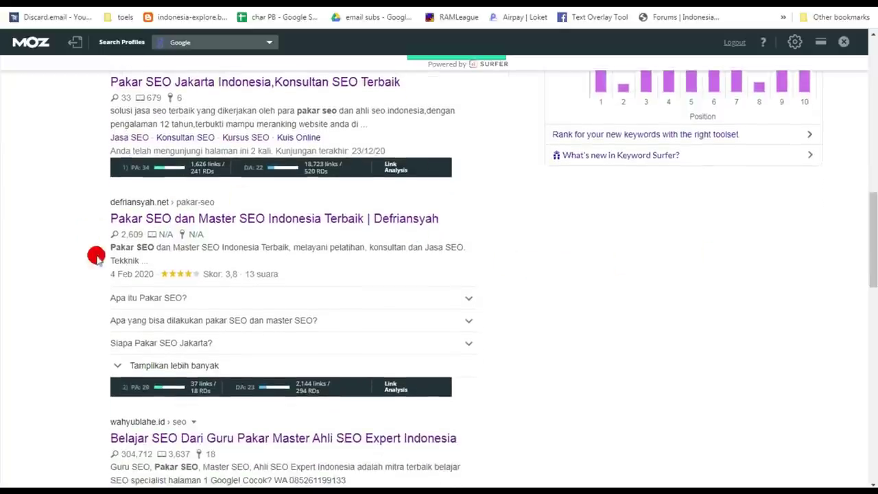
{"action": "left_click_drag", "start_coordinate": [873, 206], "coordinate": [872, 247]}
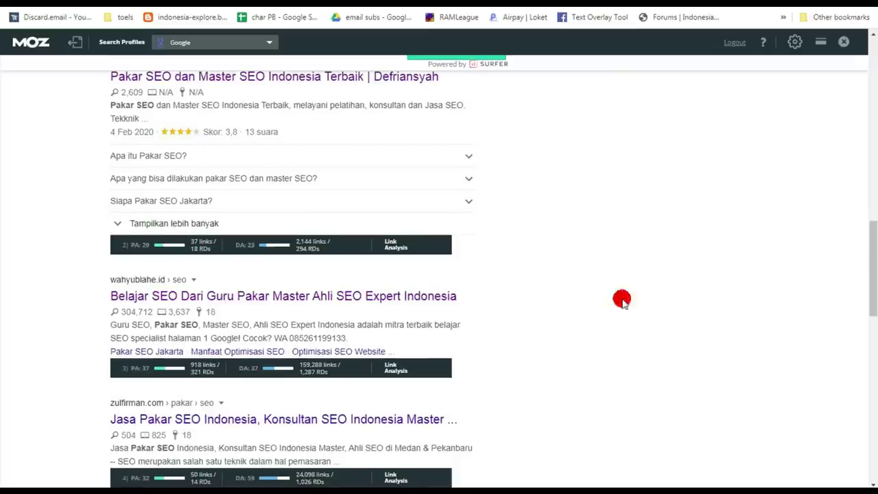
{"action": "left_click", "coordinate": [241, 300]}
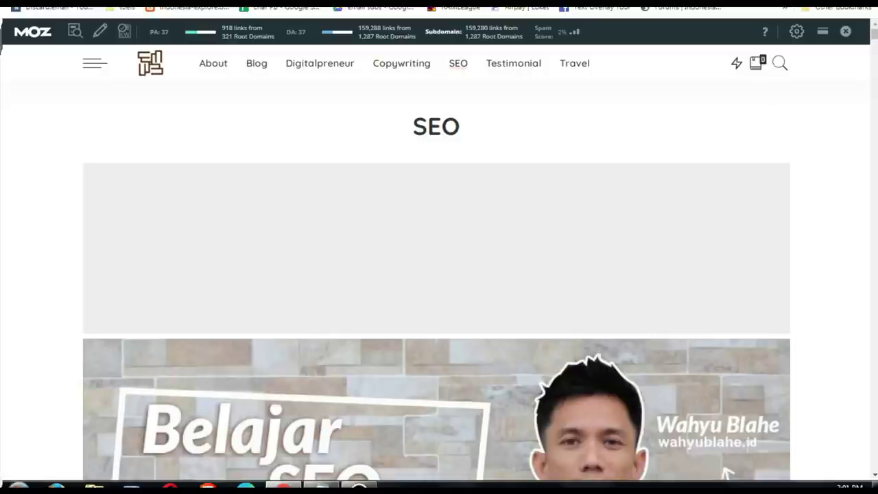
{"action": "right_click", "coordinate": [155, 4]}
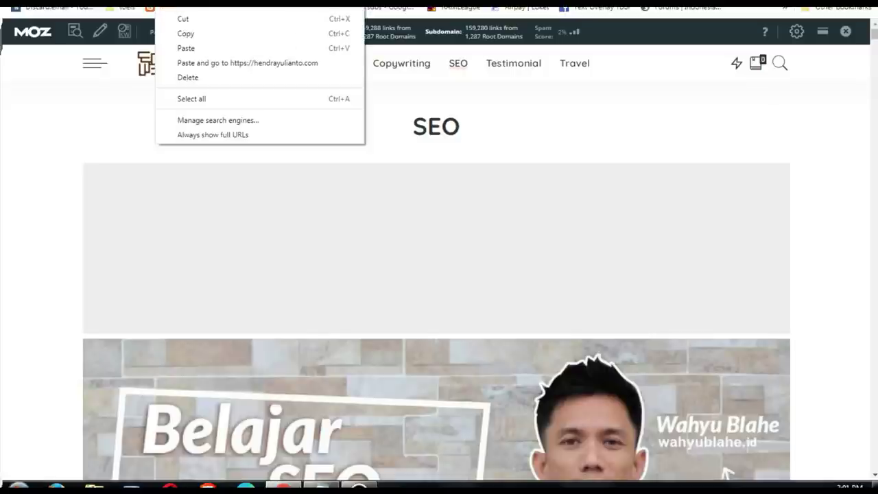
{"action": "left_click", "coordinate": [186, 33]}
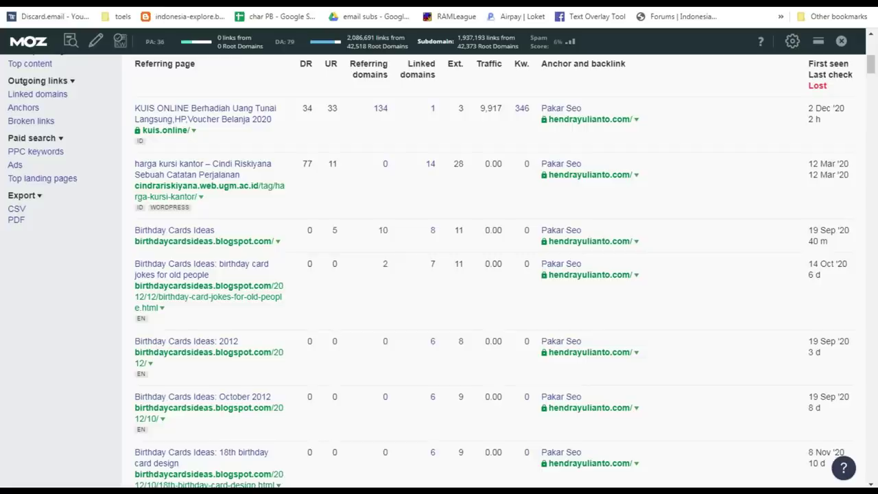
Switch to Ahrefs and look up the overview of the copied competitor domain in place of the current one
{"action": "scroll", "coordinate": [872, 66], "scroll_direction": "up", "scroll_amount": 6}
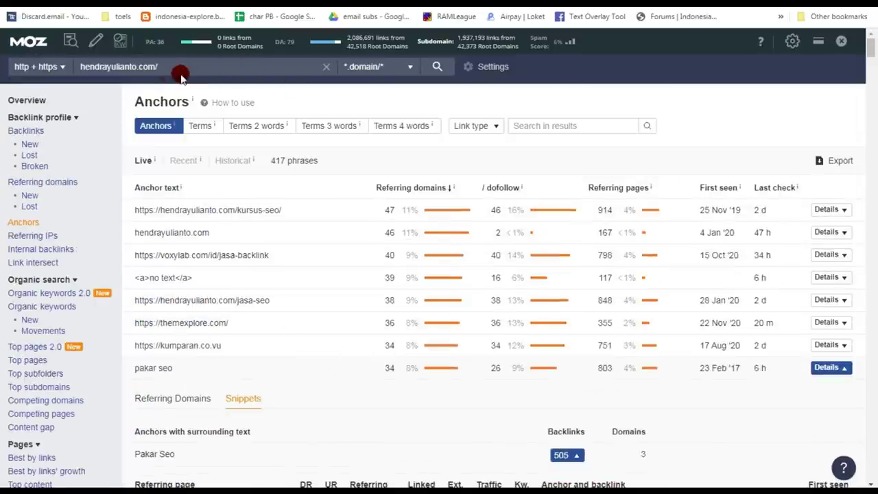
{"action": "left_click", "coordinate": [41, 102]}
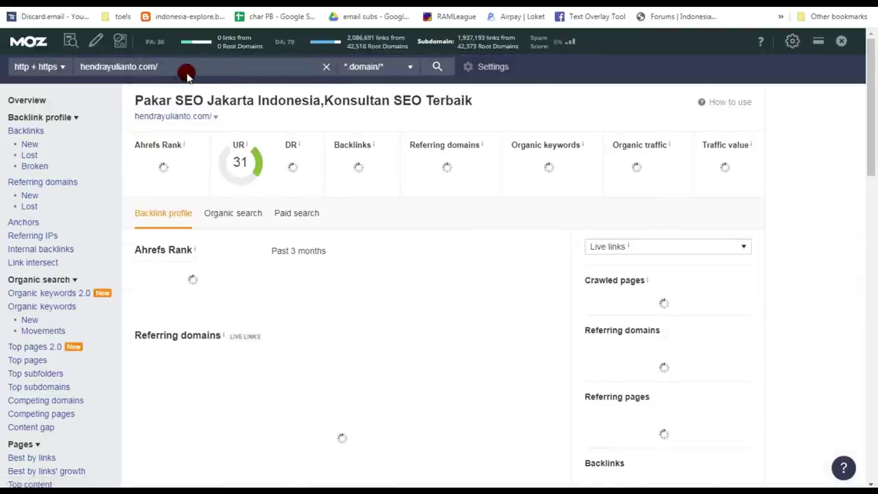
{"action": "left_click", "coordinate": [159, 66]}
{"action": "key", "text": "ctrl+a"}
{"action": "key", "text": "BackSpace"}
{"action": "right_click", "coordinate": [180, 69]}
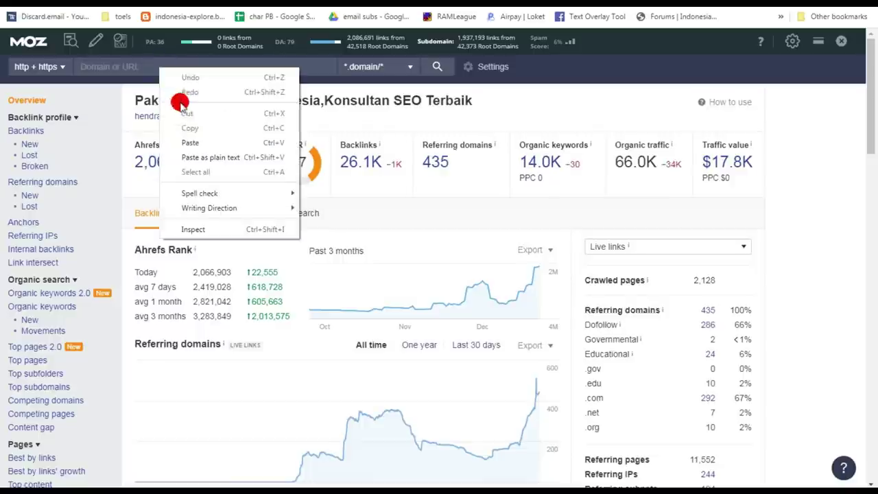
{"action": "left_click", "coordinate": [194, 137]}
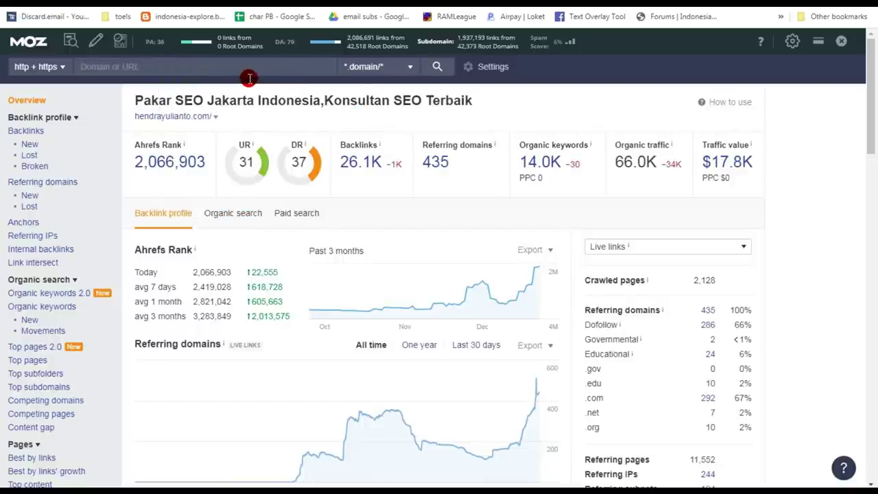
{"action": "key", "text": "ctrl+v"}
{"action": "left_click", "coordinate": [442, 67]}
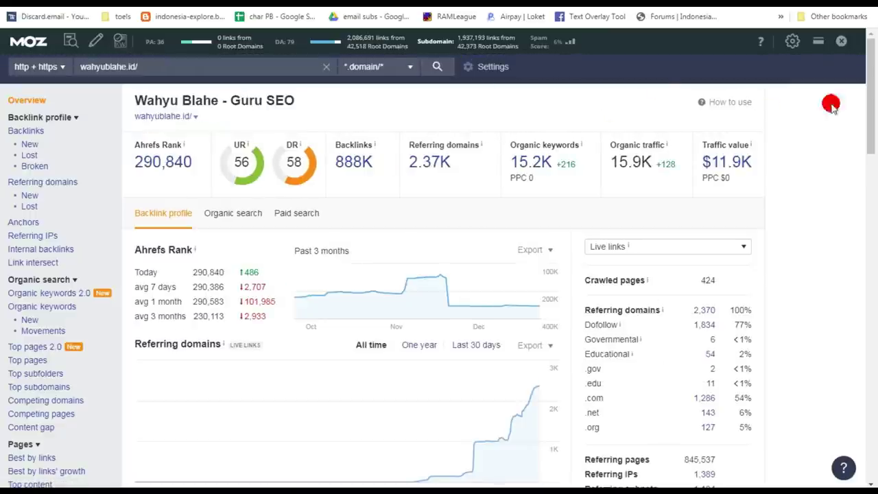
Open the domain's full Anchors report and list the backlinks of the "Pakar SEO" snippet under the anchor "pakar seo"
{"action": "left_click_drag", "start_coordinate": [872, 89], "coordinate": [872, 423]}
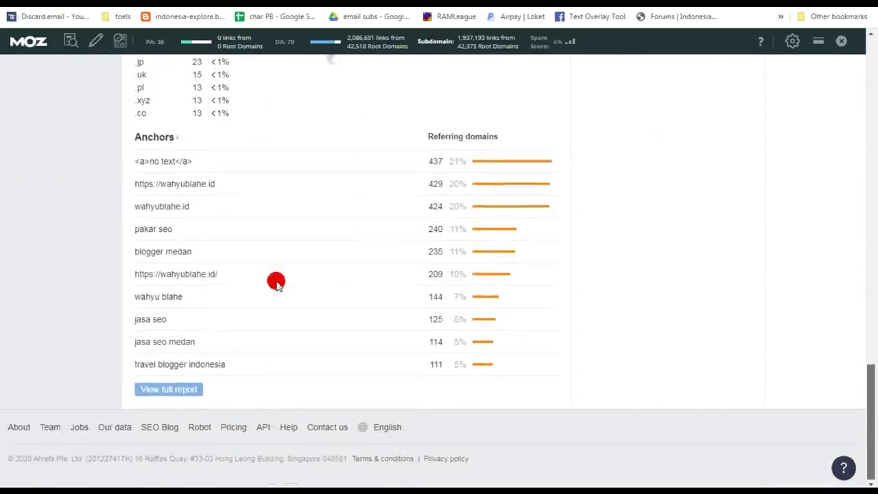
{"action": "left_click", "coordinate": [162, 393]}
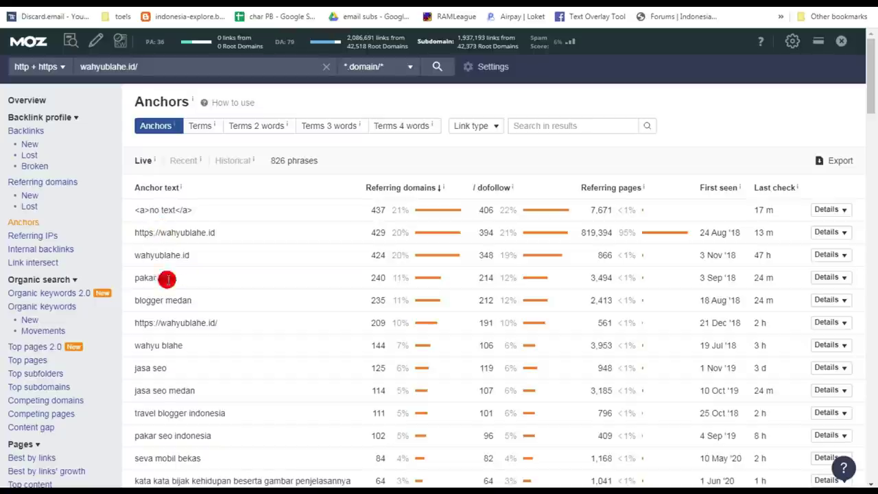
{"action": "left_click", "coordinate": [843, 277]}
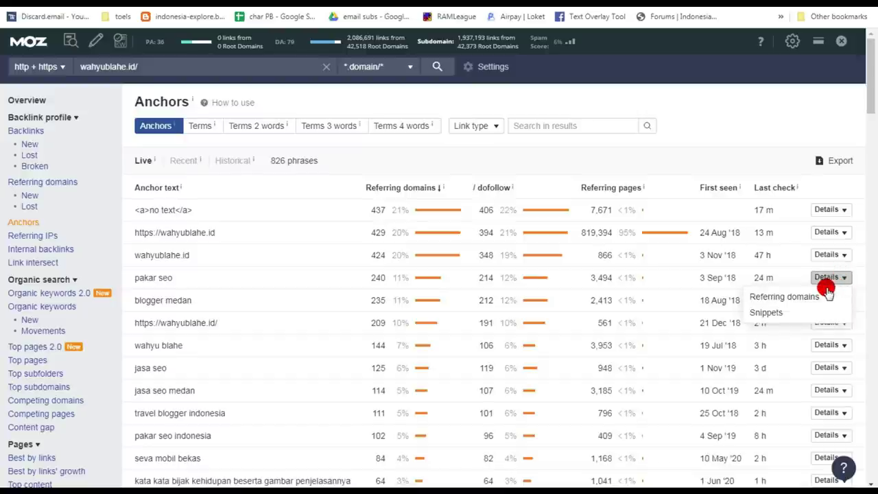
{"action": "left_click", "coordinate": [771, 313]}
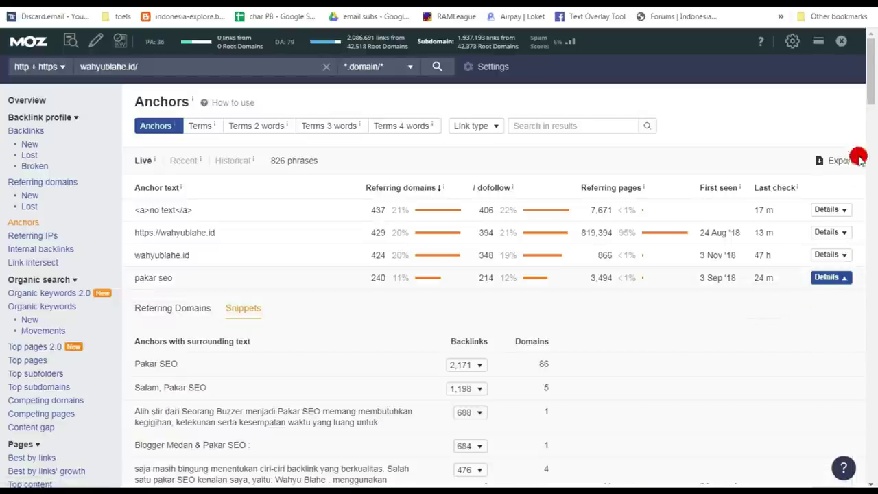
{"action": "left_click_drag", "start_coordinate": [866, 90], "coordinate": [868, 117]}
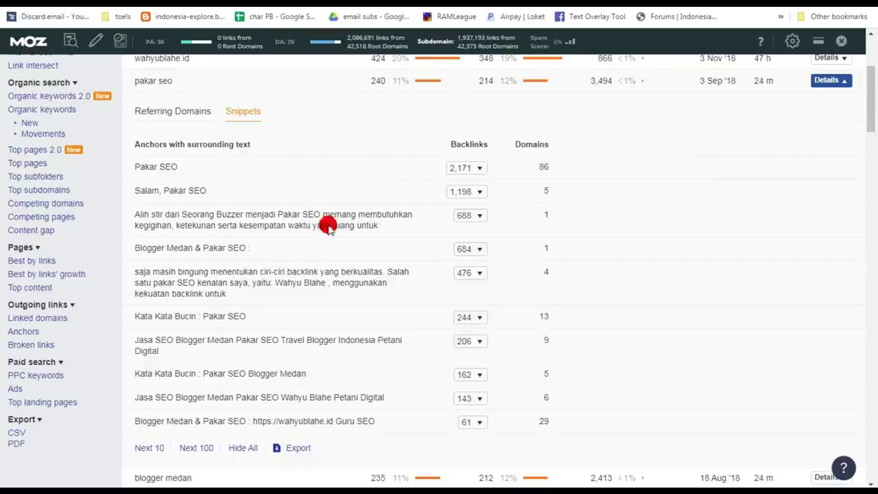
{"action": "left_click", "coordinate": [475, 168]}
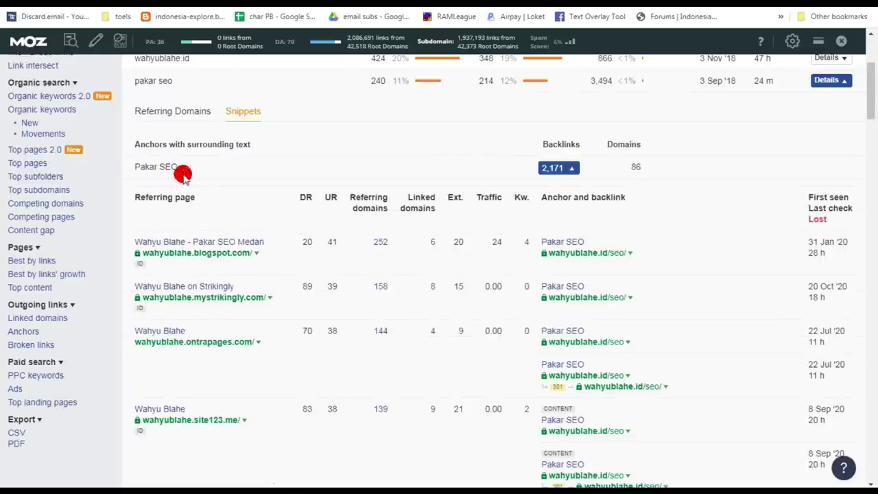
Check the first referring blogspot page's "Pakar SEO" link with followed links highlighted, and return to browse the other referring pages
{"action": "left_click", "coordinate": [199, 252]}
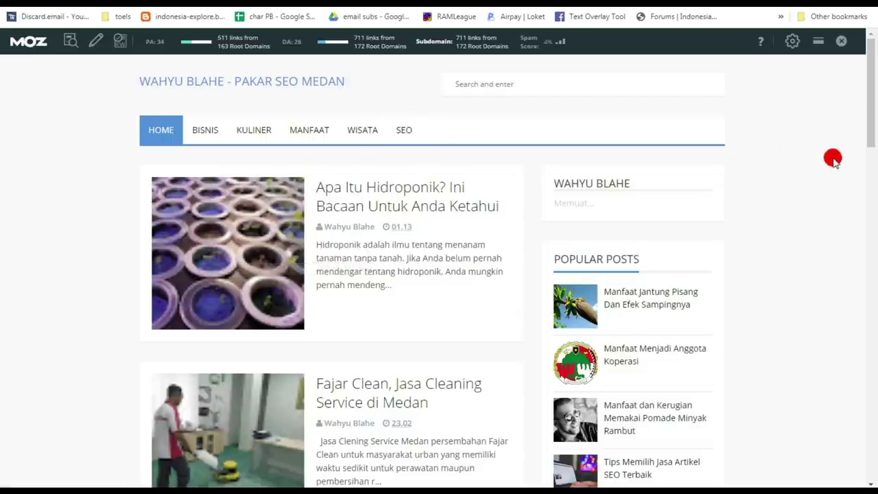
{"action": "left_click_drag", "start_coordinate": [870, 118], "coordinate": [872, 278]}
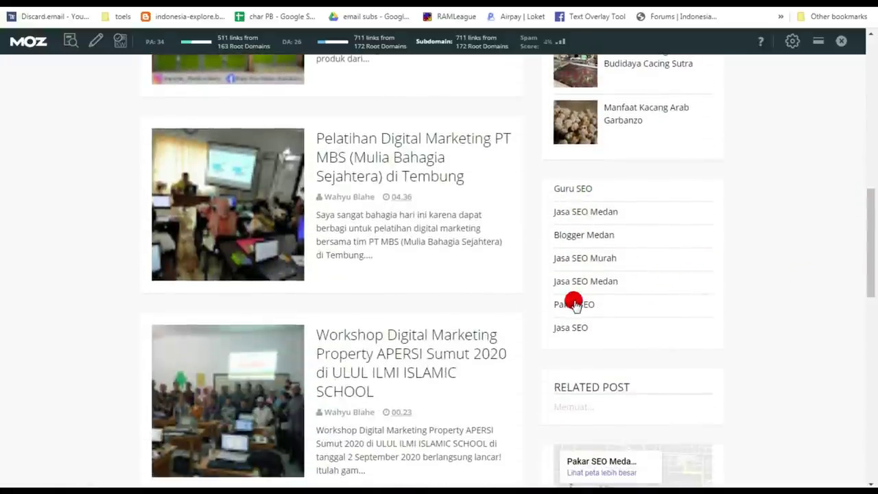
{"action": "left_click", "coordinate": [95, 42]}
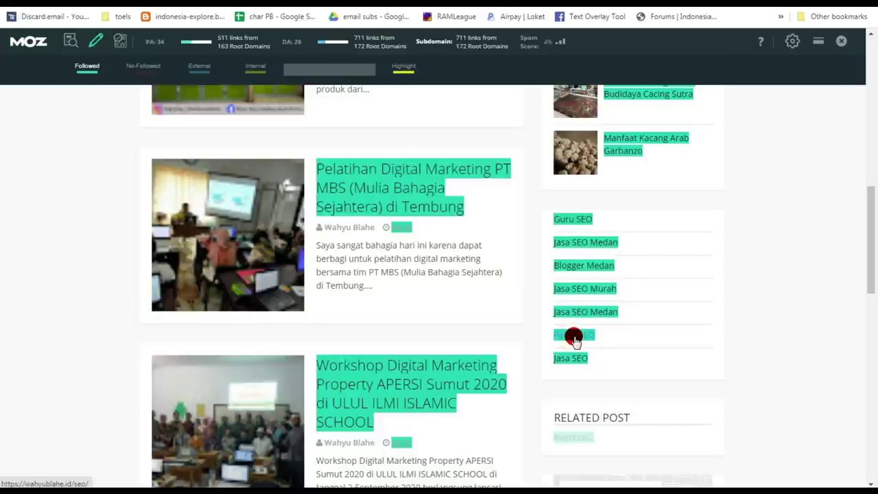
{"action": "left_click", "coordinate": [574, 336]}
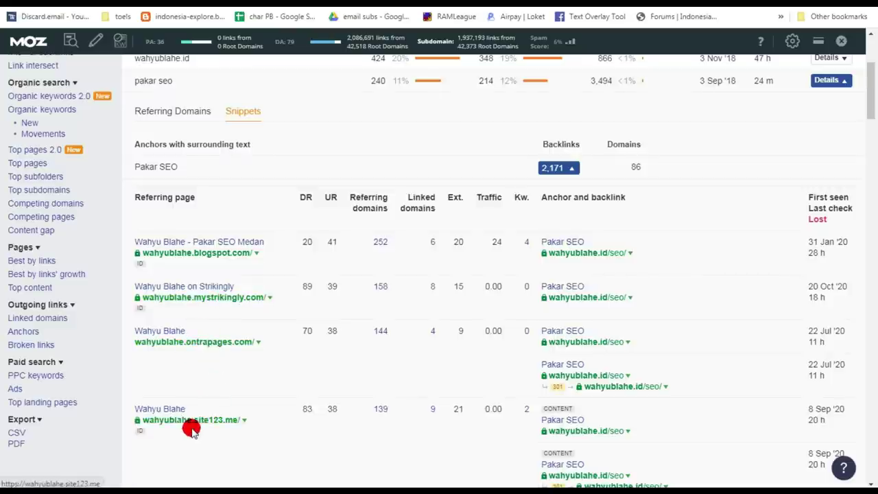
{"action": "left_click_drag", "start_coordinate": [872, 98], "coordinate": [871, 126]}
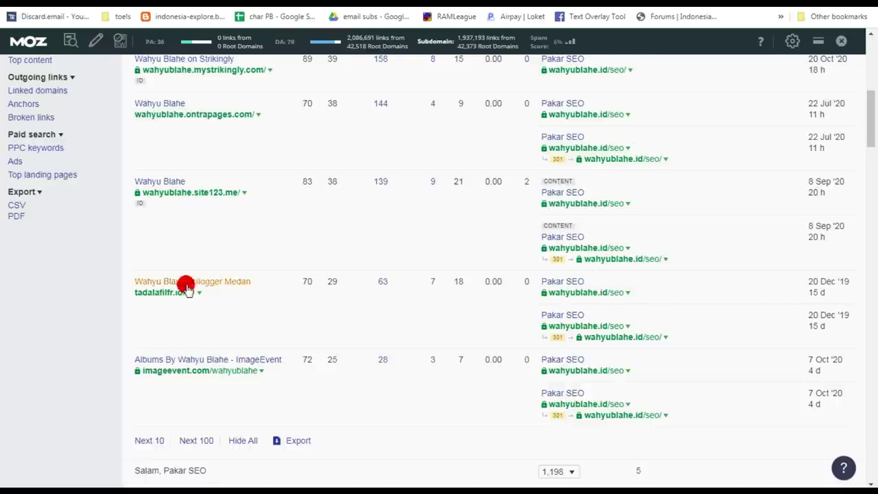
Open the tadalafilfr.id.st referring page and follow its "Pakar SEO" link to the target SEO article
{"action": "left_click", "coordinate": [165, 288]}
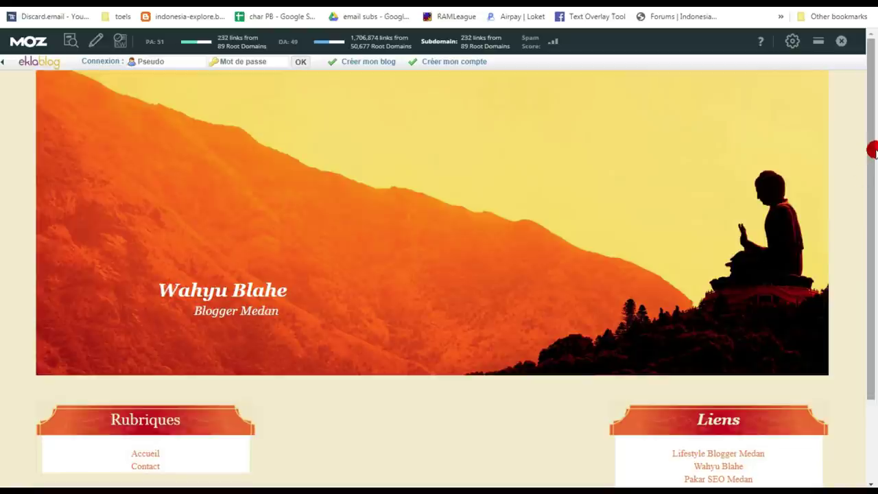
{"action": "left_click_drag", "start_coordinate": [872, 134], "coordinate": [872, 223]}
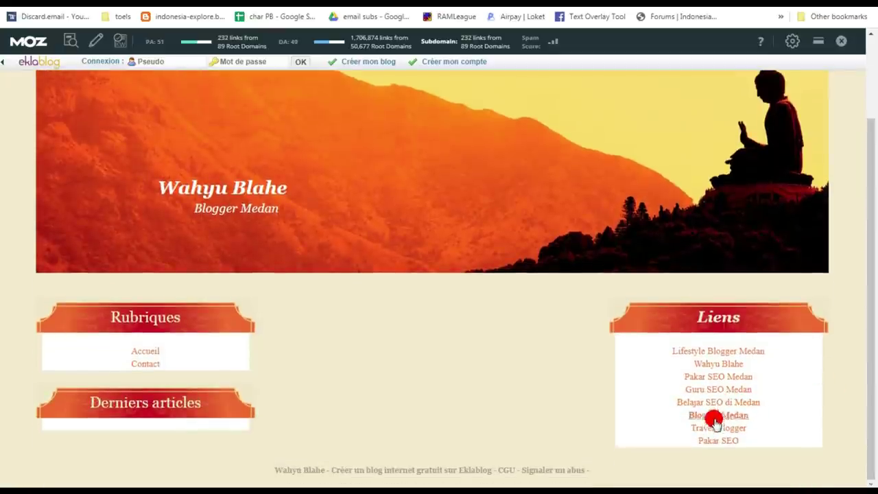
{"action": "left_click", "coordinate": [718, 442]}
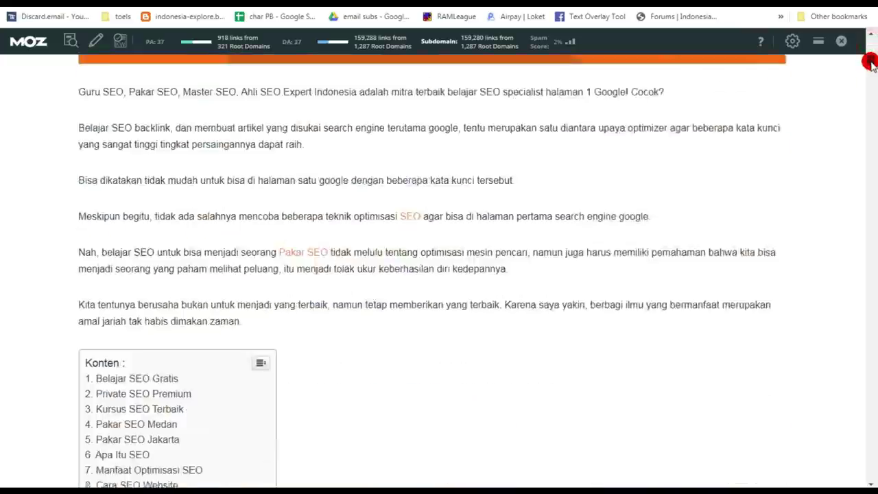
{"action": "left_click_drag", "start_coordinate": [871, 44], "coordinate": [871, 62]}
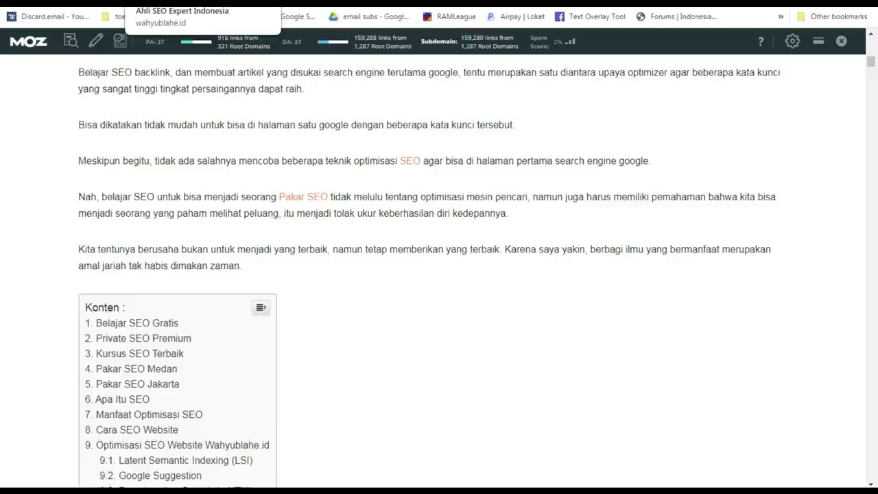
Go to Google and search for "pakar seo"
{"action": "left_click", "coordinate": [219, 5]}
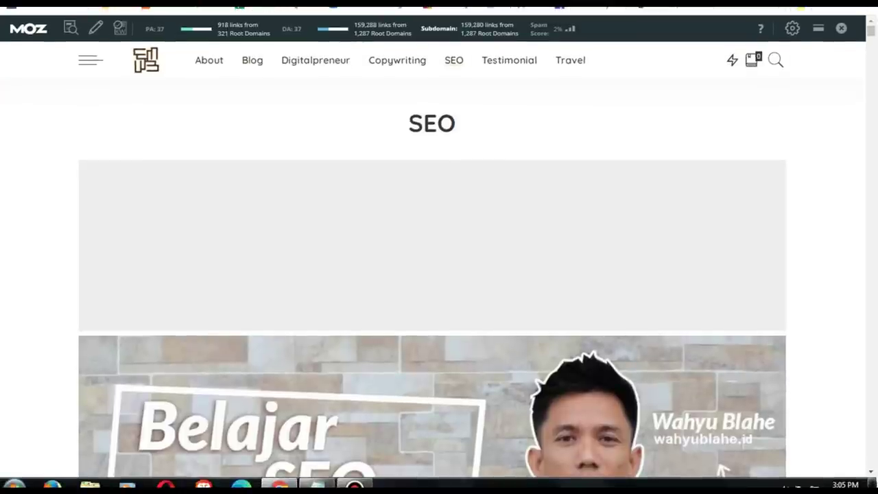
{"action": "type", "text": "g"}
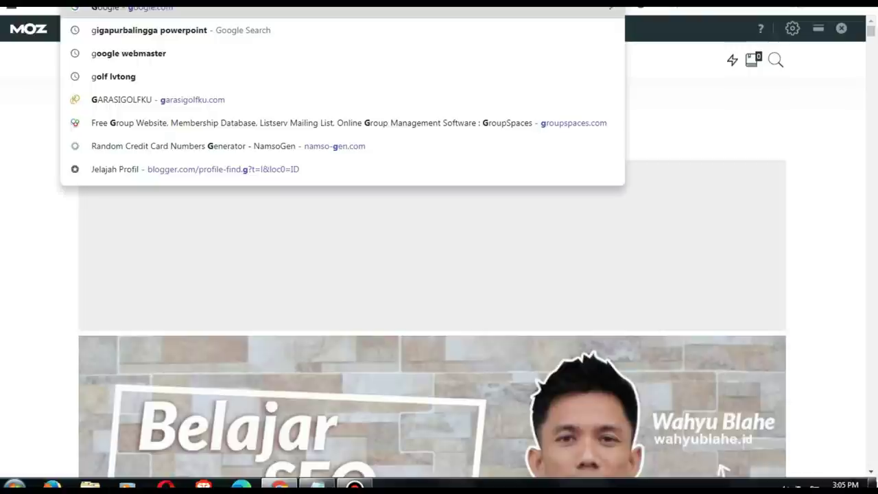
{"action": "type", "text": "p"}
{"action": "key", "text": "BackSpace"}
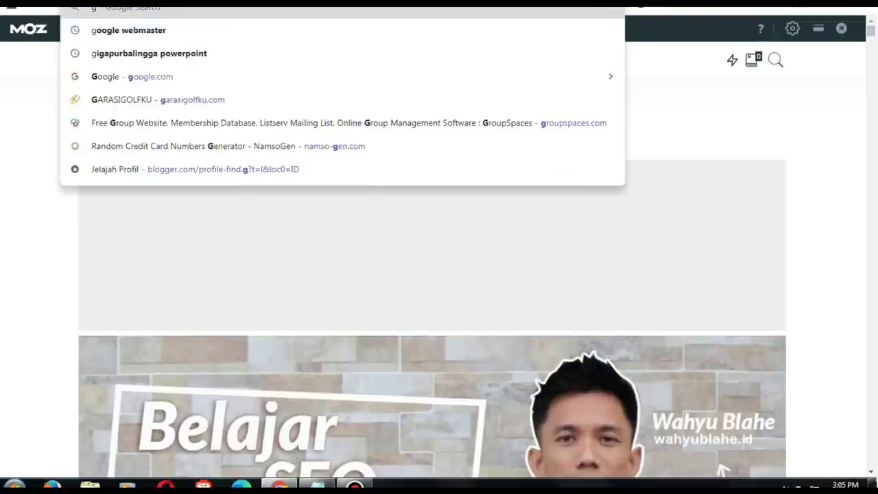
{"action": "type", "text": "oo"}
{"action": "key", "text": "Return"}
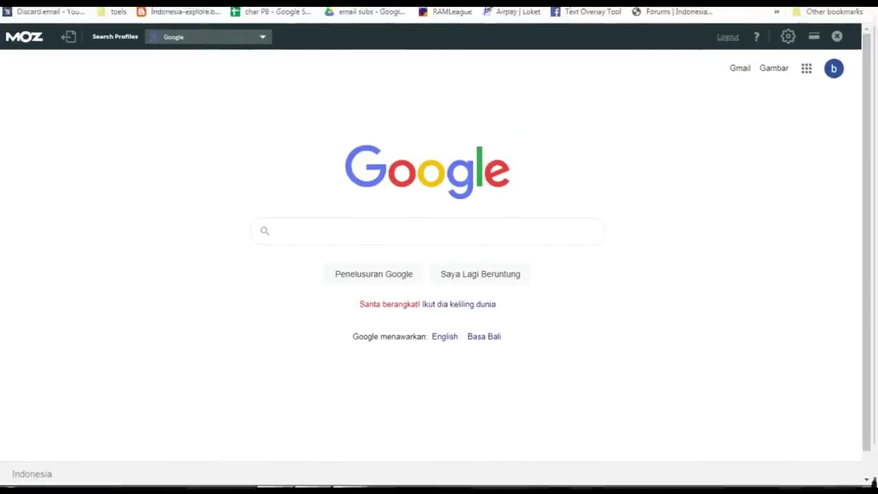
{"action": "left_click", "coordinate": [363, 242]}
{"action": "type", "text": "pakar "}
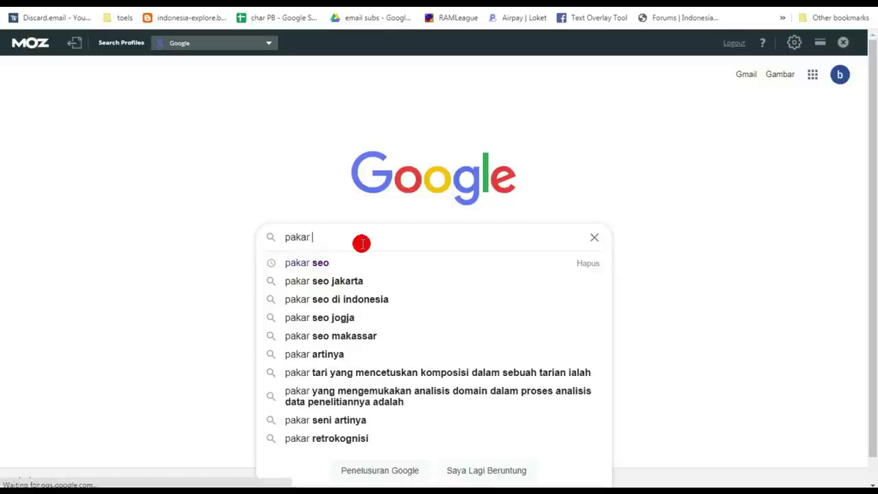
{"action": "type", "text": "seo"}
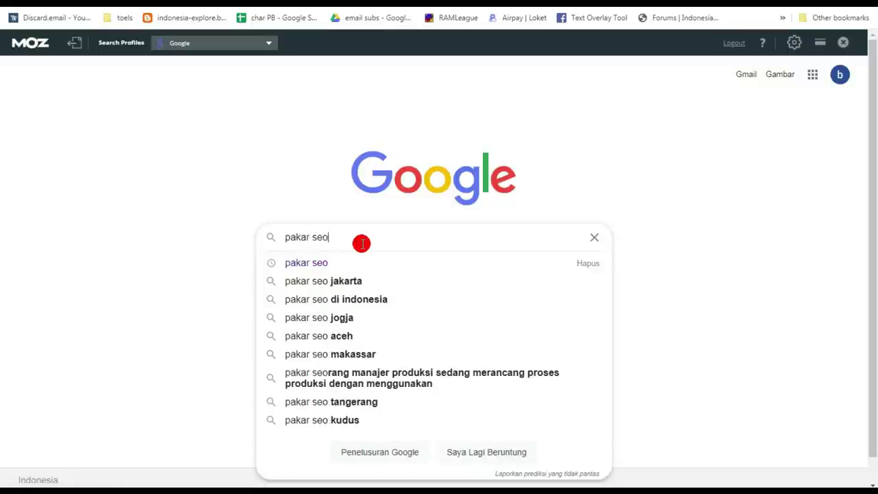
{"action": "key", "text": "Return"}
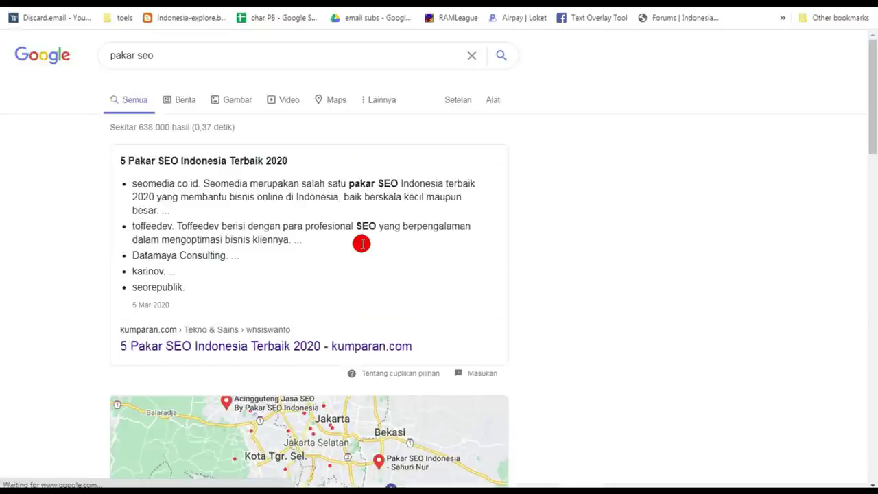
Open the search result "Pakar SEO Indonesia dan Ahli SEO Indonesia Terbaik" and copy its page address
{"action": "left_click_drag", "start_coordinate": [871, 96], "coordinate": [873, 338]}
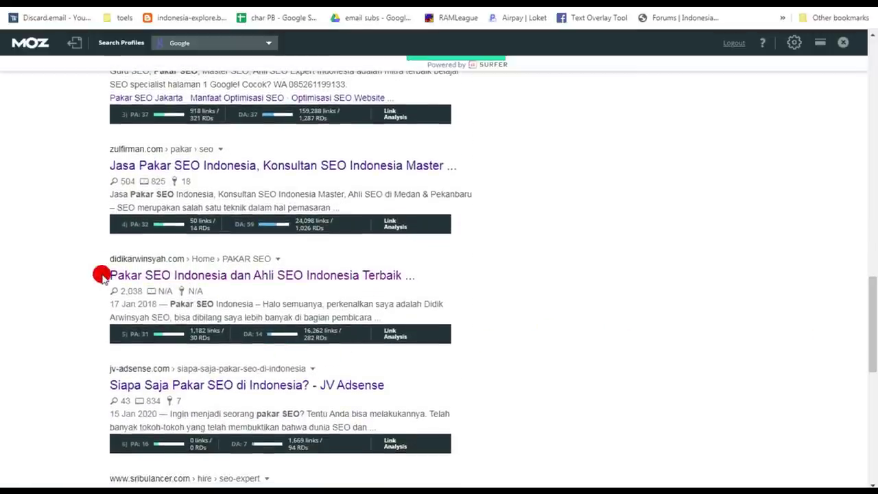
{"action": "left_click", "coordinate": [147, 273]}
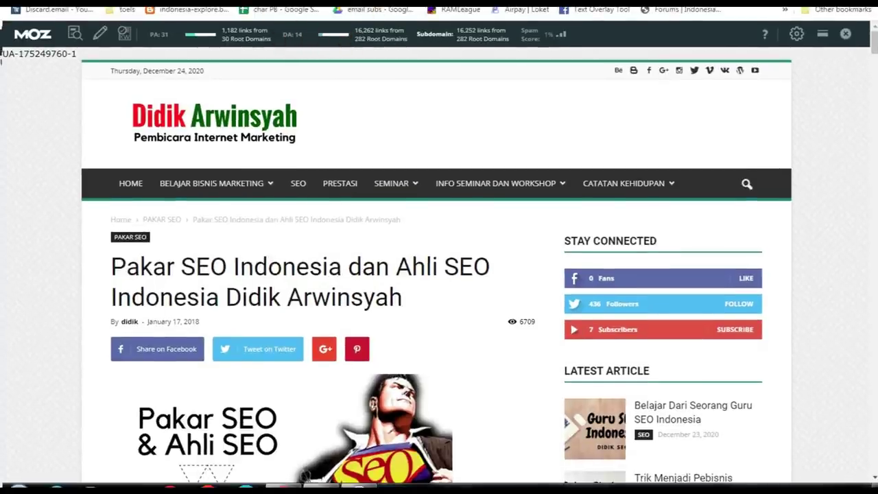
{"action": "right_click", "coordinate": [276, 4]}
{"action": "left_click", "coordinate": [284, 31]}
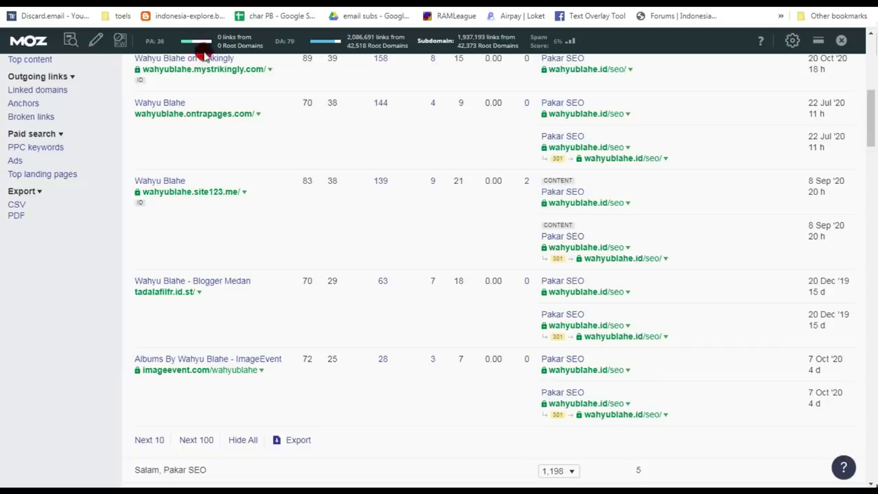
{"action": "left_click_drag", "start_coordinate": [869, 126], "coordinate": [872, 58]}
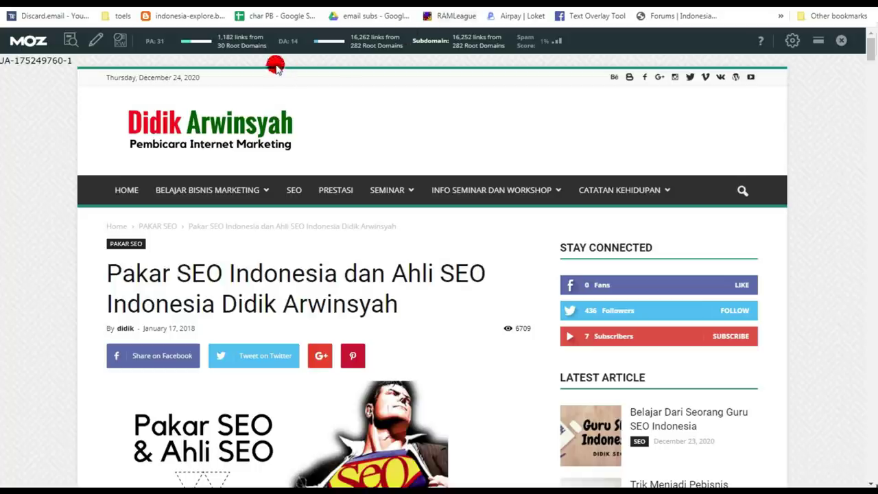
Open the Moz link overview of the "Pakar SEO Indonesia" article's domain and its full anchor text report
{"action": "left_click", "coordinate": [376, 43]}
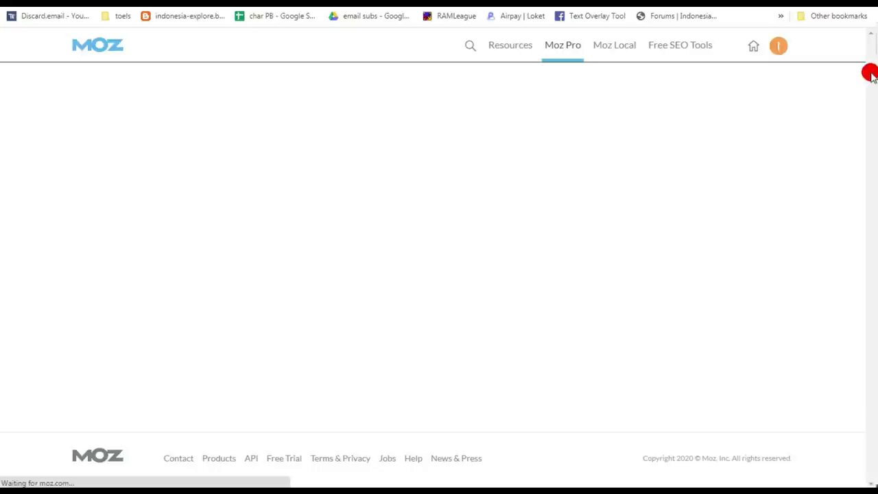
{"action": "left_click_drag", "start_coordinate": [870, 87], "coordinate": [870, 118]}
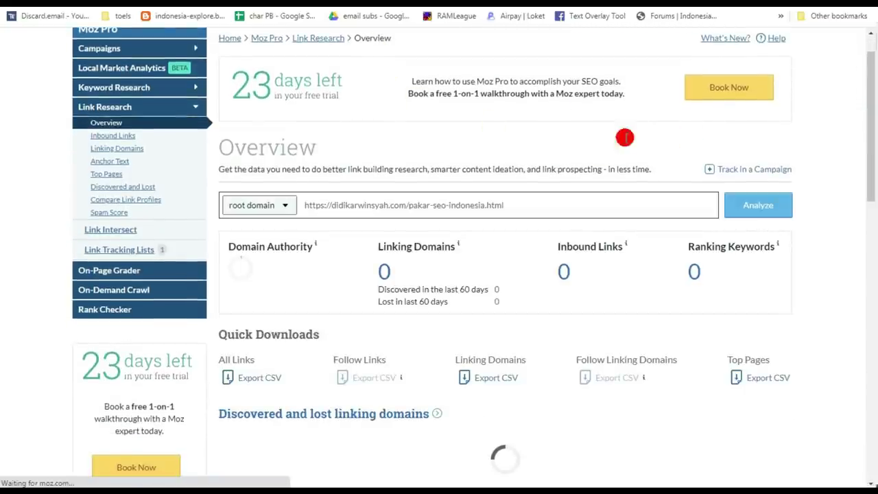
{"action": "left_click_drag", "start_coordinate": [872, 100], "coordinate": [872, 448]}
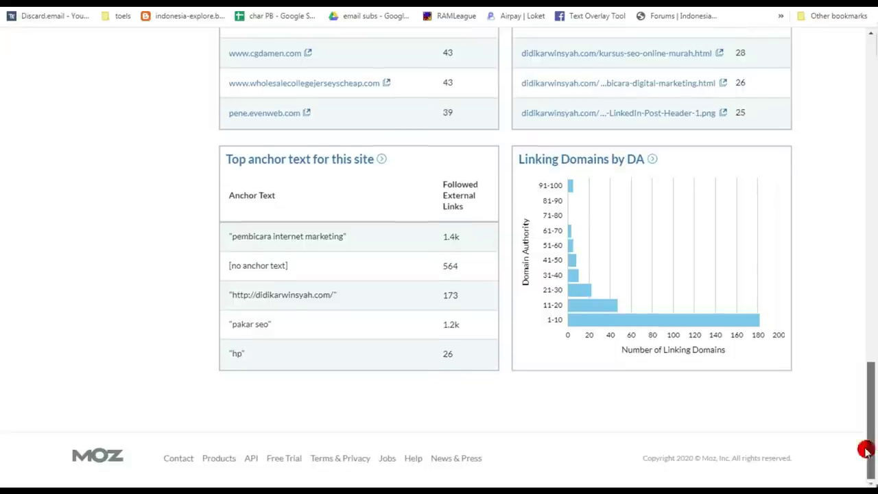
{"action": "left_click", "coordinate": [314, 162]}
{"action": "left_click_drag", "start_coordinate": [871, 96], "coordinate": [872, 197]}
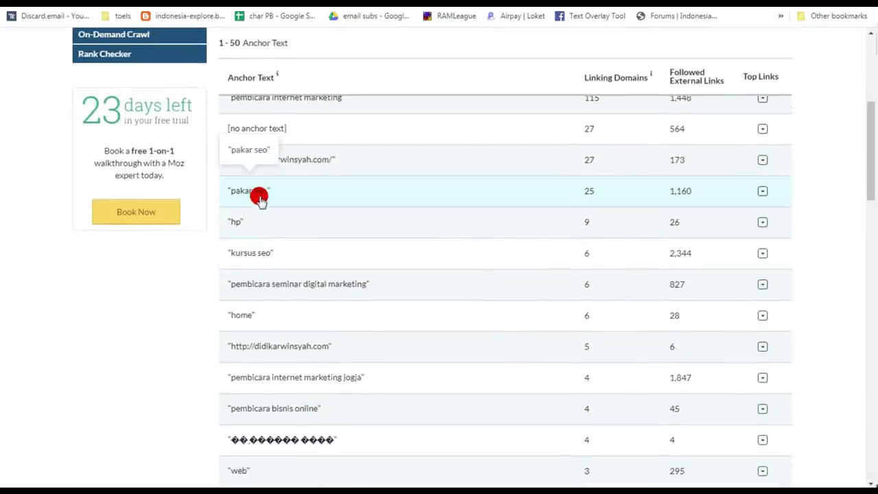
Expand the top links of the "pakar seo" anchor and list all followed links with this anchor text
{"action": "left_click", "coordinate": [761, 191]}
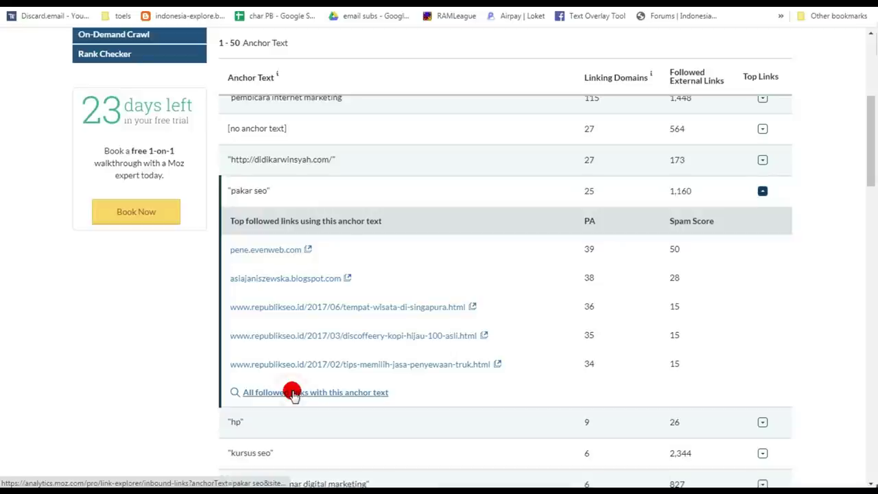
{"action": "left_click", "coordinate": [293, 393]}
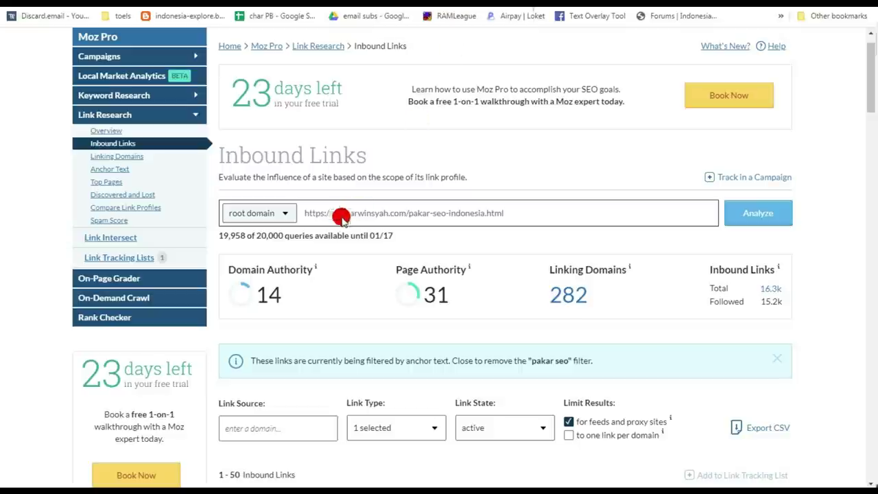
{"action": "key", "text": "ctrl+Tab"}
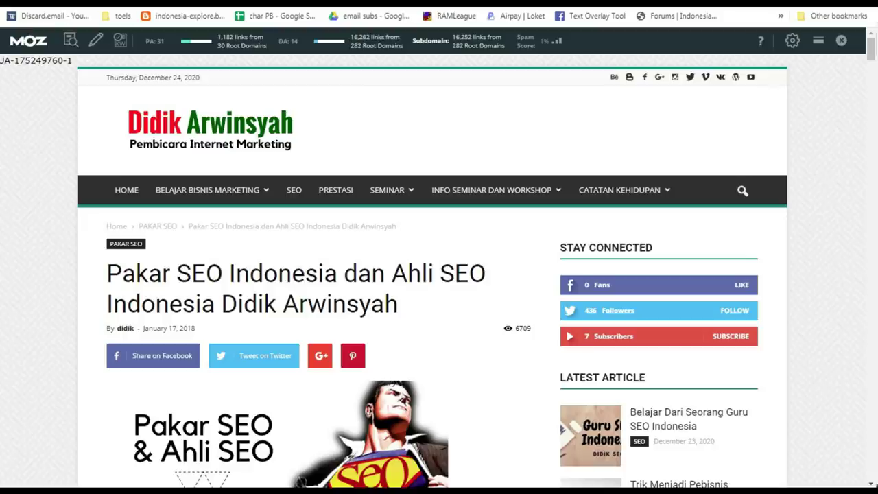
{"action": "key", "text": "ctrl+shift+Tab"}
Check the link target of the "Tempat Wisata di Singapura" inbound link, open that page and follow its "pakar seo" link
{"action": "left_click_drag", "start_coordinate": [869, 62], "coordinate": [864, 145]}
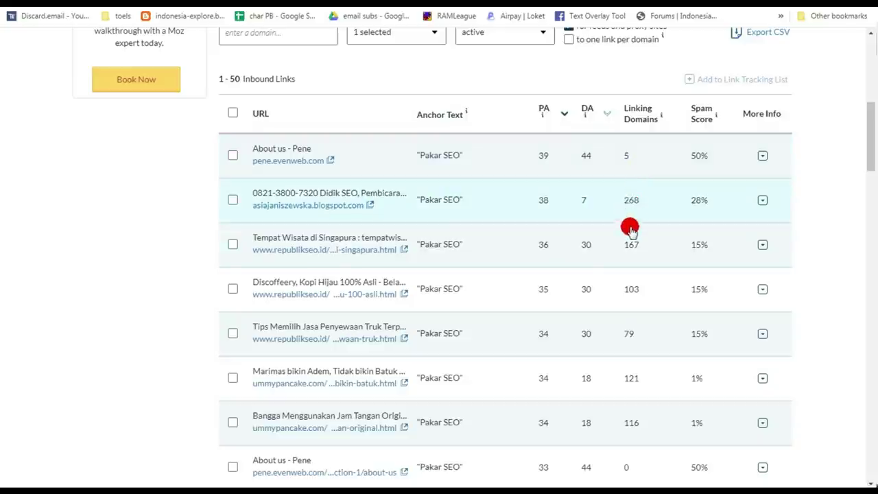
{"action": "left_click", "coordinate": [763, 245]}
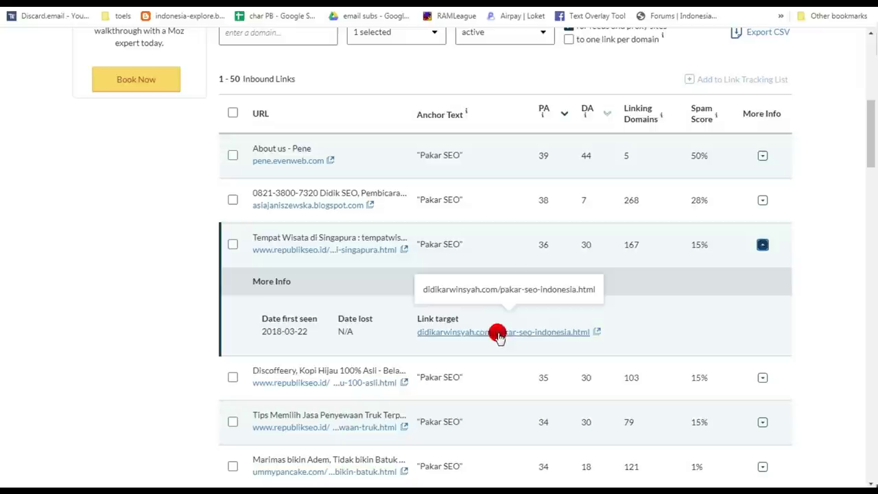
{"action": "left_click", "coordinate": [330, 249]}
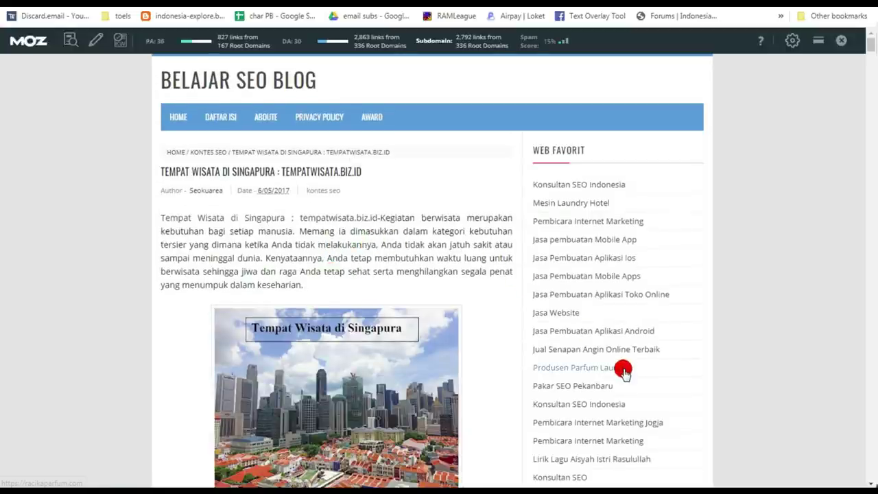
{"action": "mouse_move", "coordinate": [871, 45]}
{"action": "left_mouse_down"}
{"action": "mouse_move", "coordinate": [871, 62]}
{"action": "mouse_move", "coordinate": [870, 42]}
{"action": "left_mouse_up"}
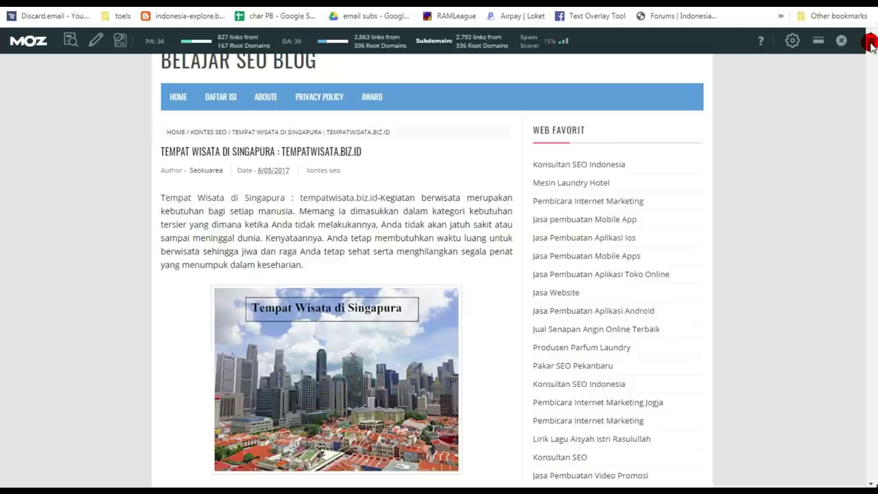
{"action": "left_click_drag", "start_coordinate": [870, 43], "coordinate": [870, 56]}
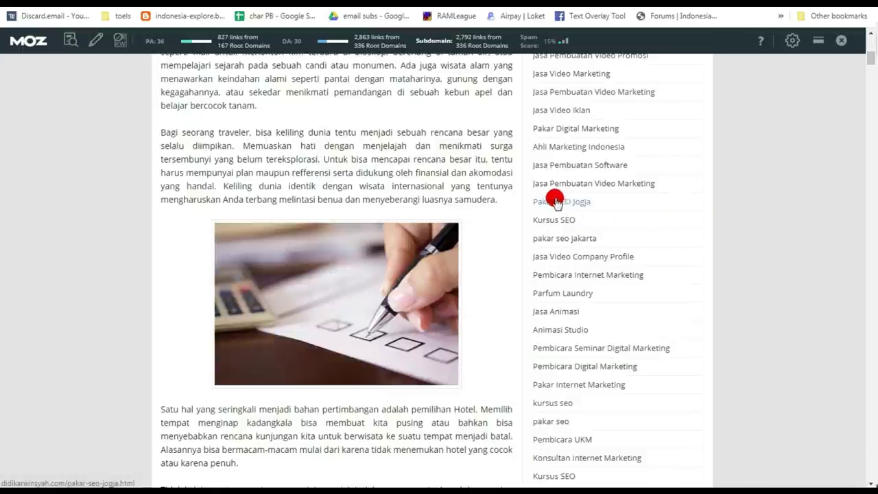
{"action": "left_click", "coordinate": [549, 422]}
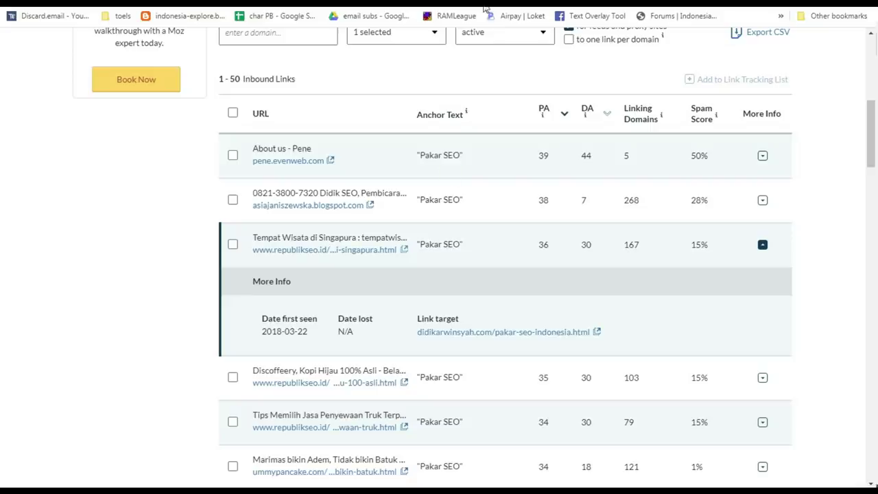
Browse the inbound links with the "pakar seo" anchor in Moz and continue to results 51 - 100
{"action": "left_click", "coordinate": [494, 1]}
{"action": "left_click_drag", "start_coordinate": [868, 137], "coordinate": [872, 396]}
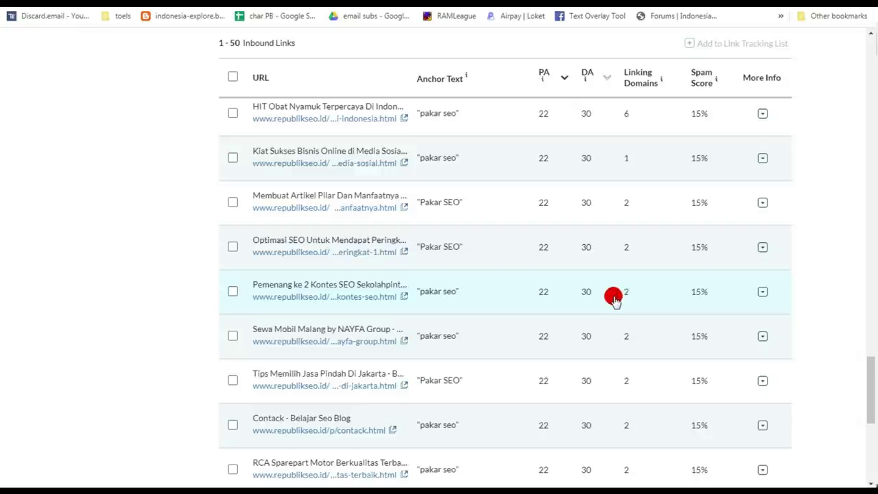
{"action": "left_click_drag", "start_coordinate": [869, 378], "coordinate": [830, 414]}
{"action": "left_click", "coordinate": [769, 311]}
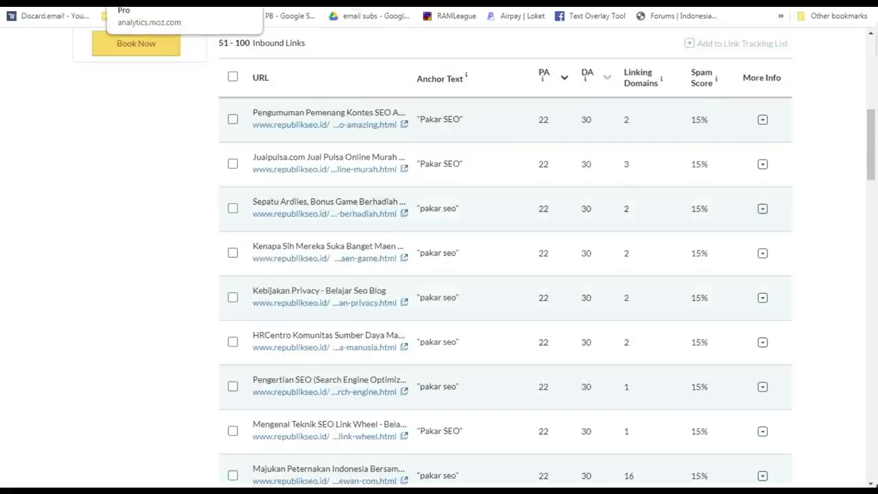
Switch to Ahrefs and look up the copied competitor address, shortened to its domain without /pakar-seo-indonesia.html
{"action": "left_click", "coordinate": [76, 2]}
{"action": "left_click_drag", "start_coordinate": [229, 65], "coordinate": [75, 66]}
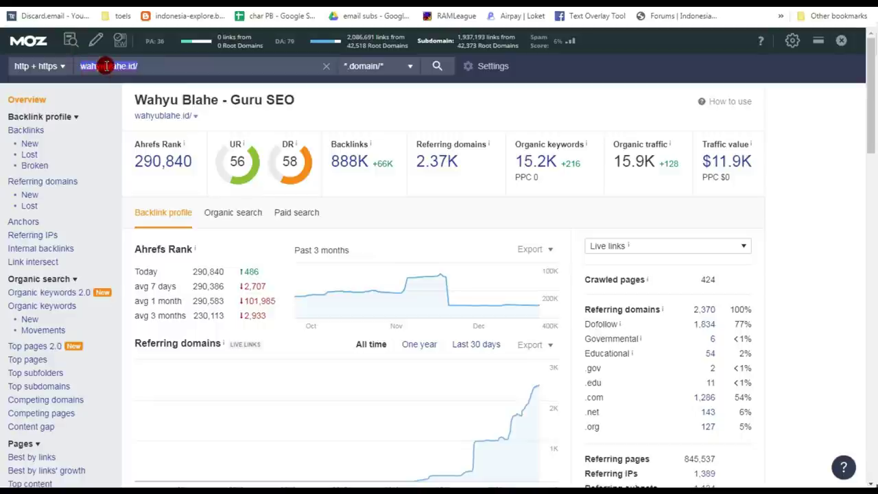
{"action": "right_click", "coordinate": [107, 67]}
{"action": "left_click", "coordinate": [133, 155]}
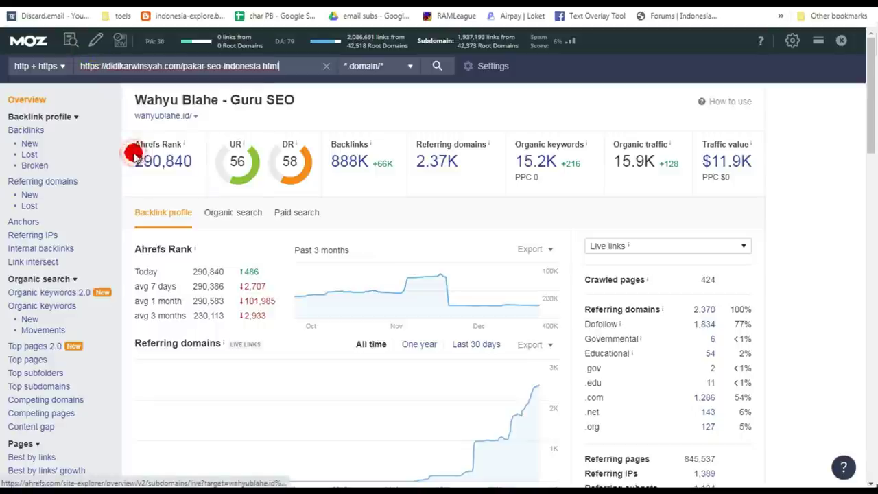
{"action": "left_click_drag", "start_coordinate": [180, 67], "coordinate": [285, 75]}
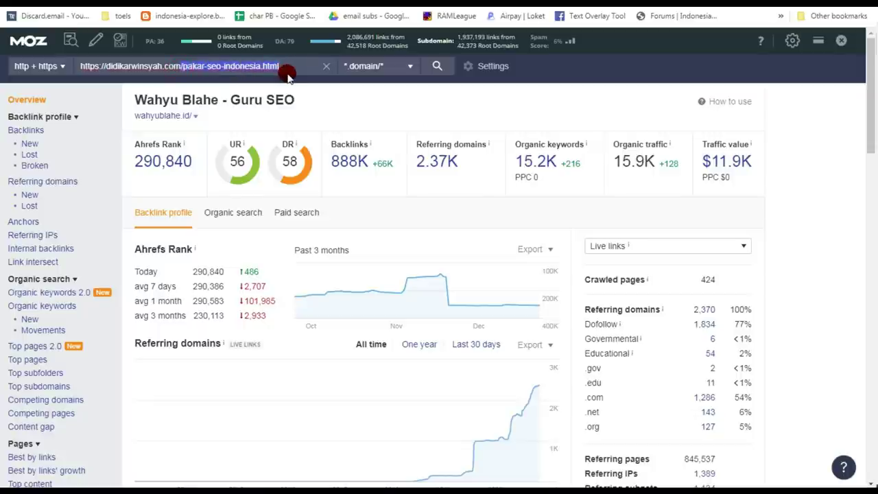
{"action": "key", "text": "BackSpace"}
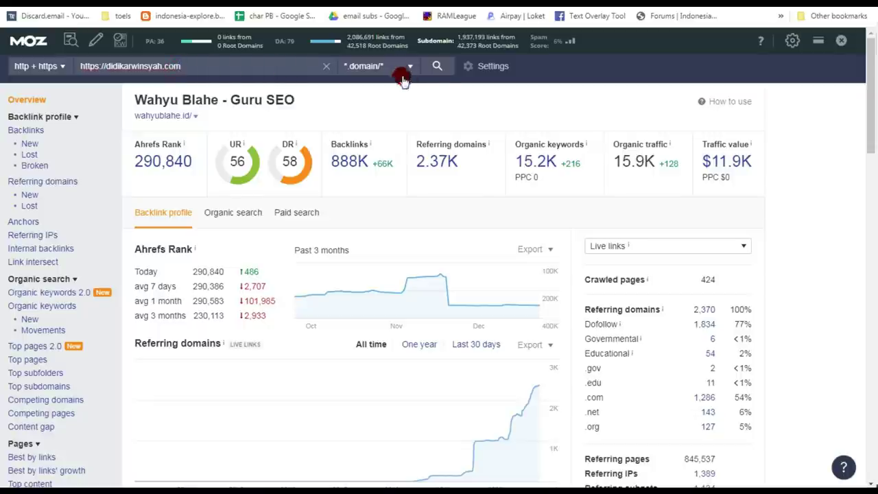
{"action": "left_click", "coordinate": [437, 66]}
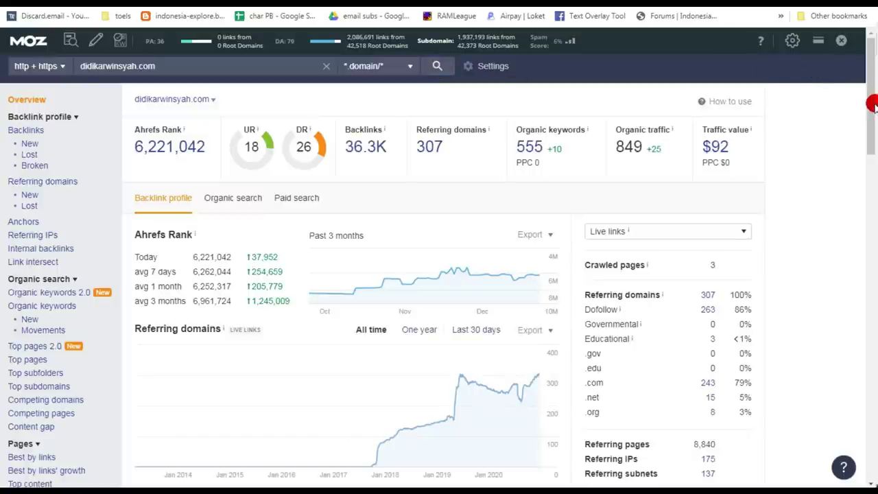
Open the full anchors report of the competitor's domain and show the snippets of the "pakar seo" anchor
{"action": "left_click_drag", "start_coordinate": [871, 108], "coordinate": [871, 414]}
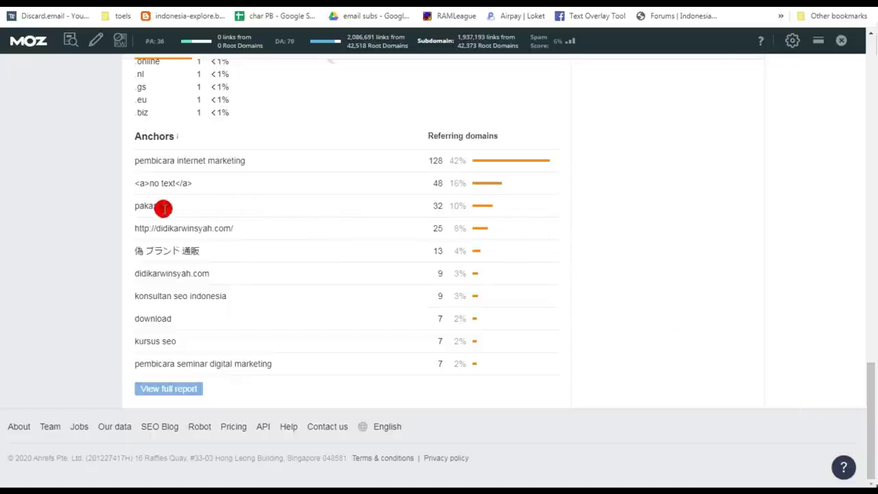
{"action": "left_click", "coordinate": [182, 390]}
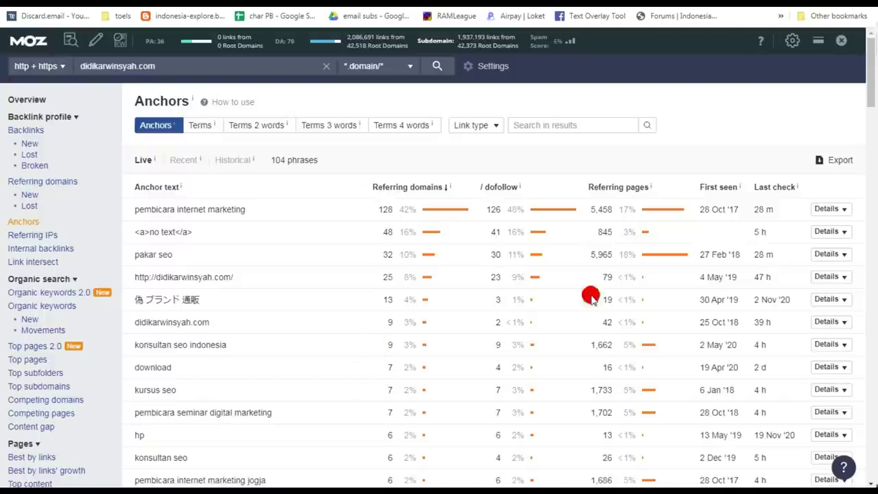
{"action": "left_click", "coordinate": [840, 254]}
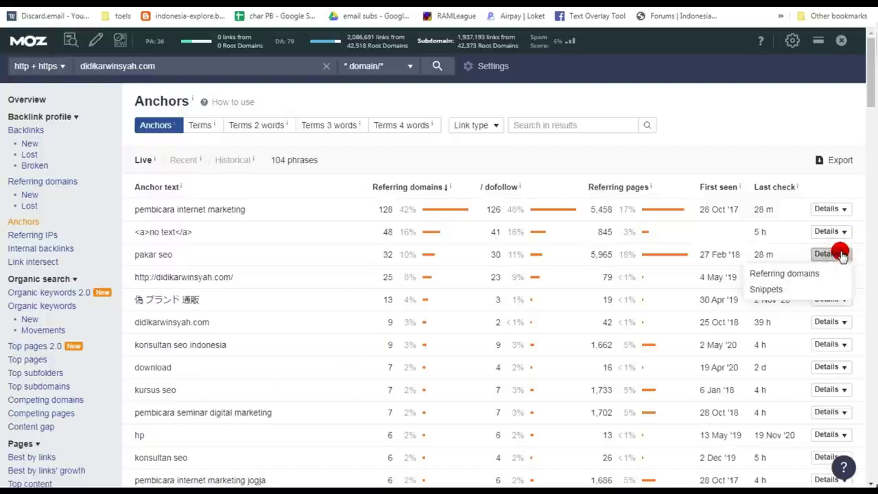
{"action": "left_click", "coordinate": [766, 287]}
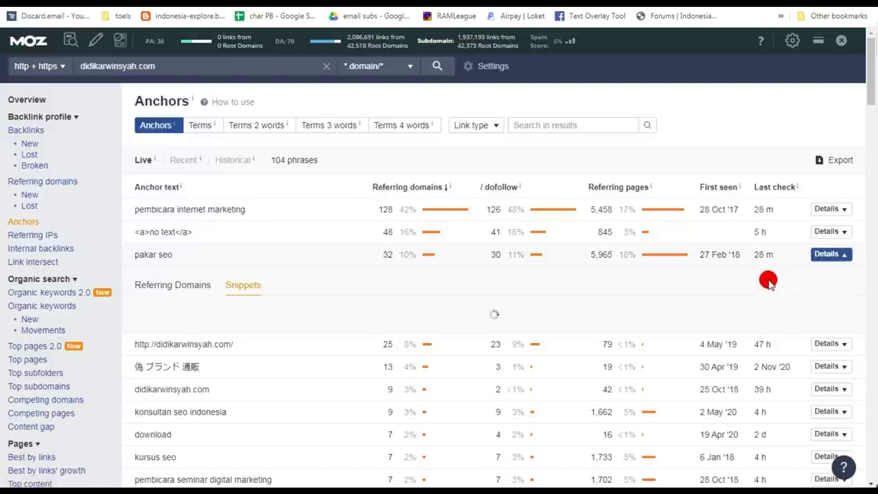
Expand the backlinks of the lowercase "pakar seo" snippet and load the next 100 referring pages
{"action": "left_click_drag", "start_coordinate": [870, 83], "coordinate": [869, 94]}
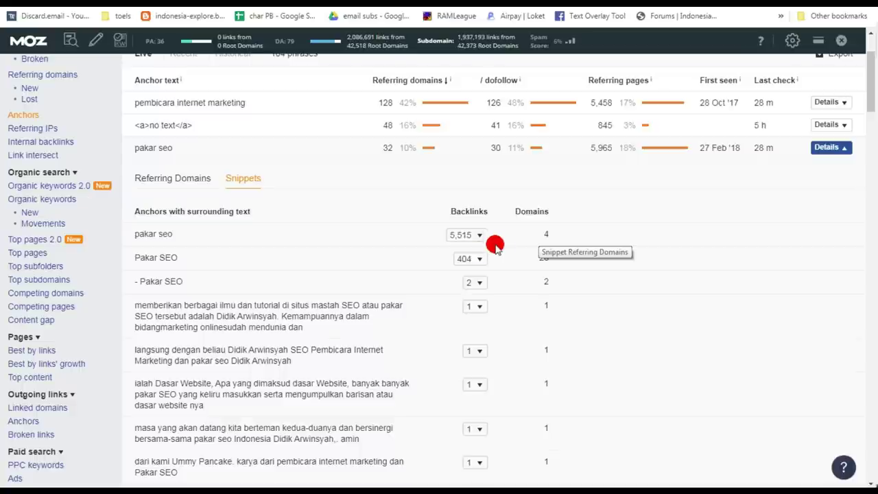
{"action": "left_click", "coordinate": [478, 234]}
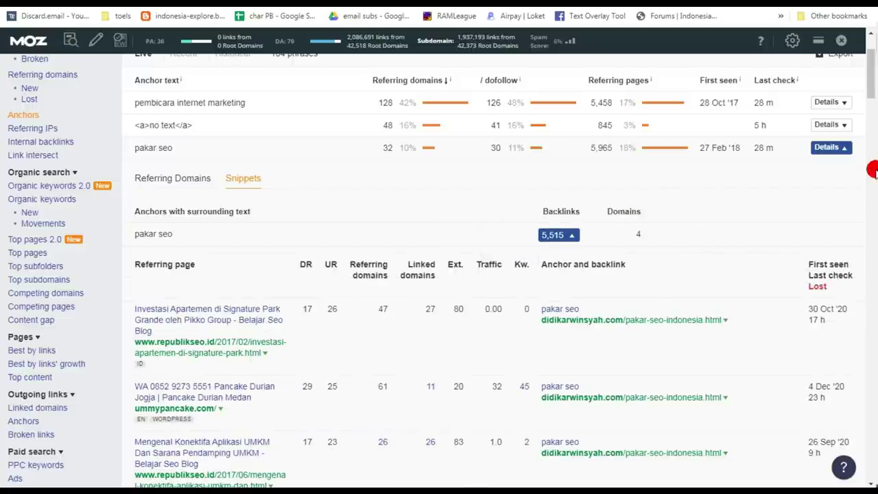
{"action": "left_click_drag", "start_coordinate": [872, 68], "coordinate": [872, 96]}
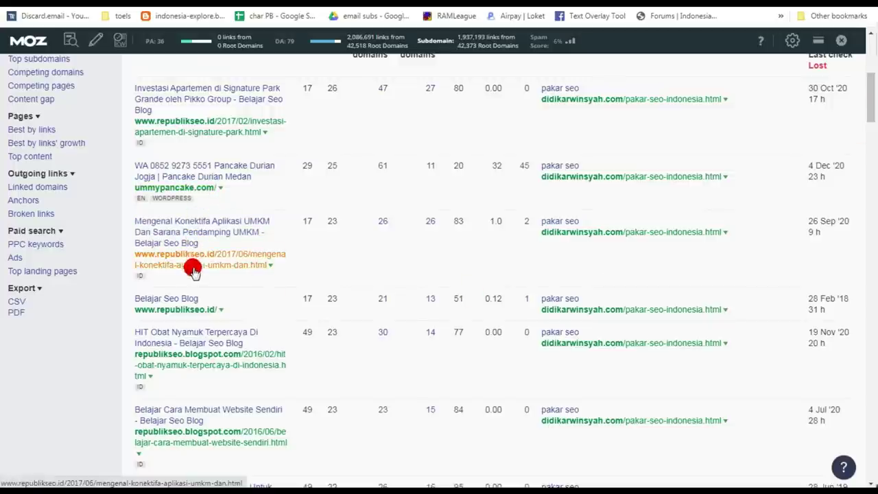
{"action": "scroll", "coordinate": [871, 98], "scroll_direction": "up", "scroll_amount": 1}
{"action": "left_click_drag", "start_coordinate": [870, 98], "coordinate": [869, 157]}
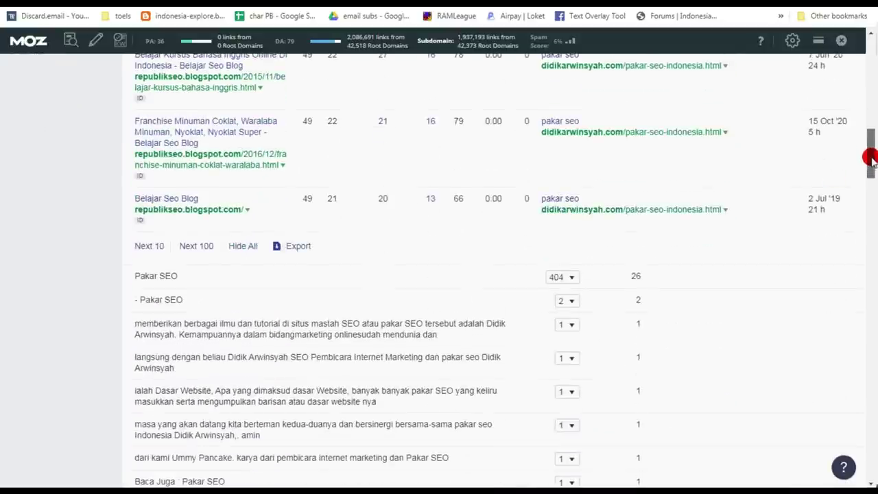
{"action": "left_click", "coordinate": [189, 247]}
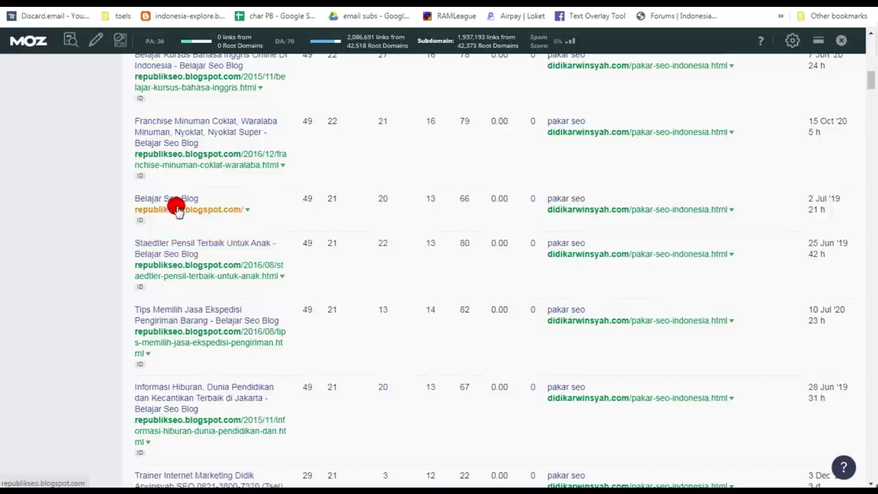
Review the loaded backlinks, open the referring page ummypancake.com and follow its "pakar seo" footer link
{"action": "left_click_drag", "start_coordinate": [869, 108], "coordinate": [870, 51]}
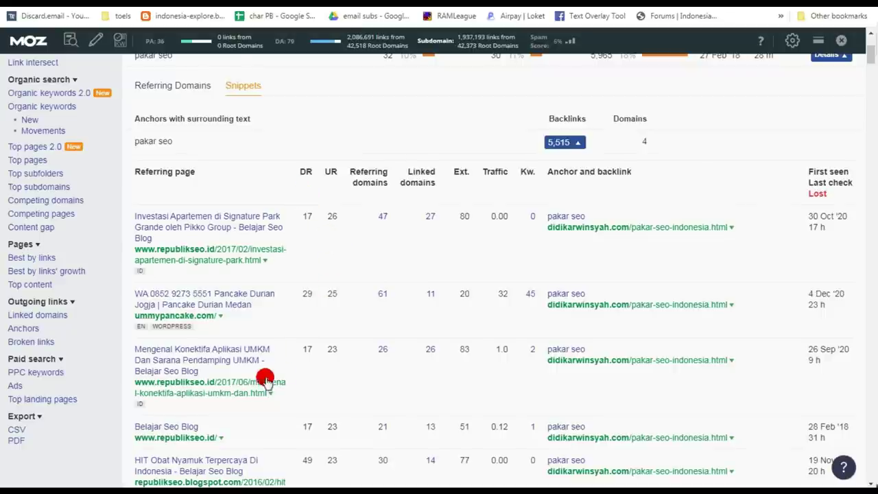
{"action": "scroll", "coordinate": [298, 355], "scroll_direction": "down", "scroll_amount": 2}
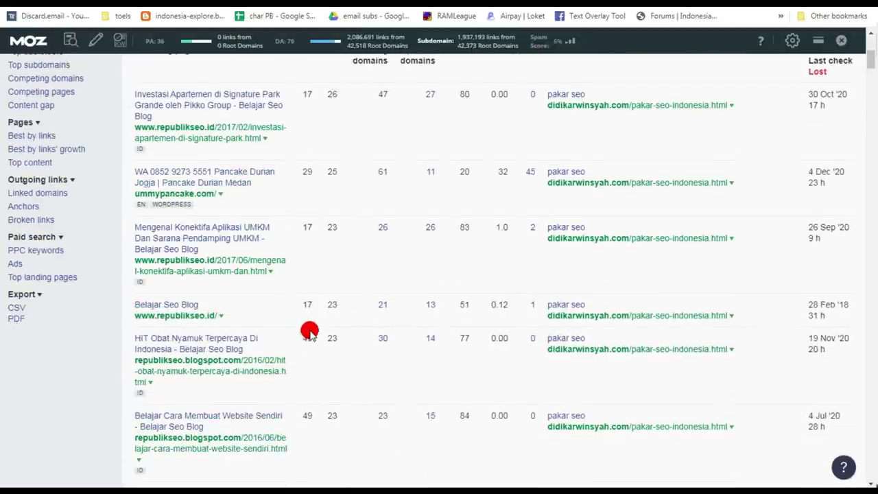
{"action": "scroll", "coordinate": [308, 329], "scroll_direction": "up", "scroll_amount": 1}
{"action": "scroll", "coordinate": [310, 332], "scroll_direction": "down", "scroll_amount": 1}
{"action": "scroll", "coordinate": [310, 332], "scroll_direction": "down", "scroll_amount": 1}
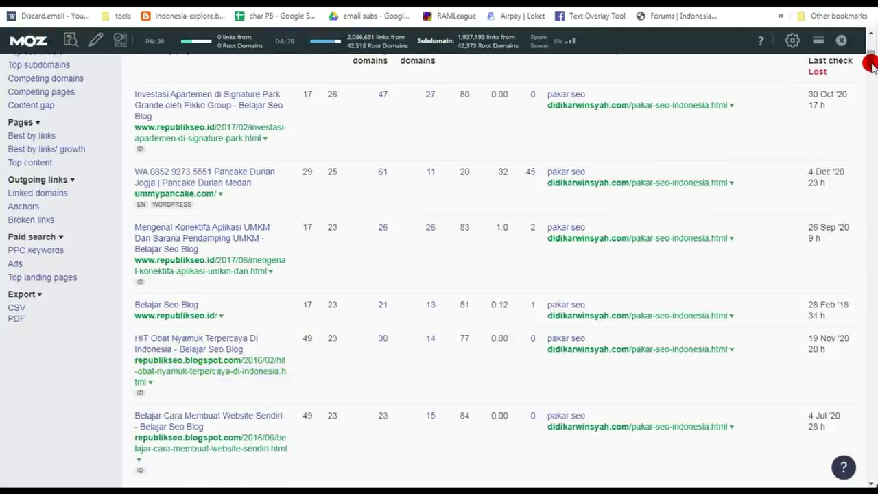
{"action": "left_click", "coordinate": [198, 184]}
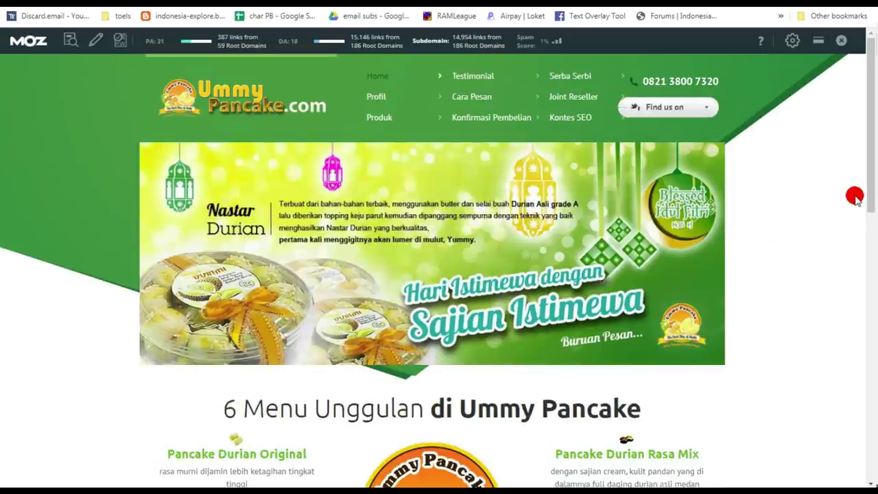
{"action": "left_click_drag", "start_coordinate": [872, 126], "coordinate": [872, 400]}
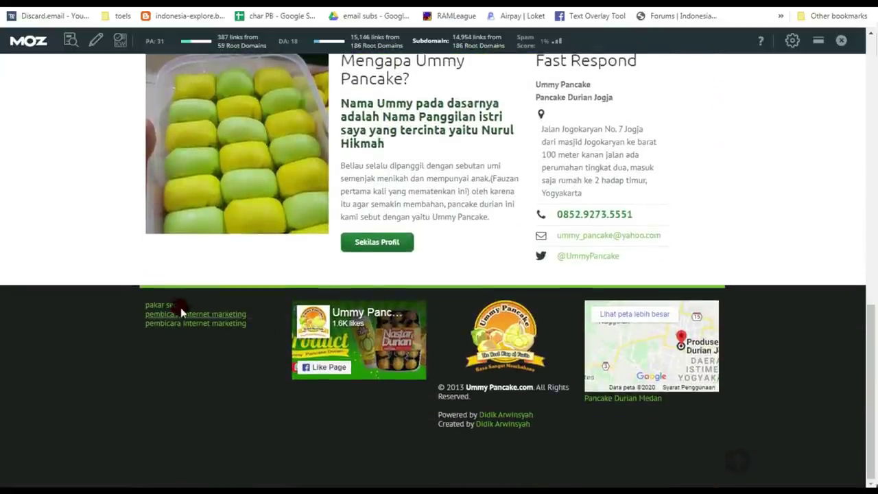
{"action": "left_click", "coordinate": [158, 307]}
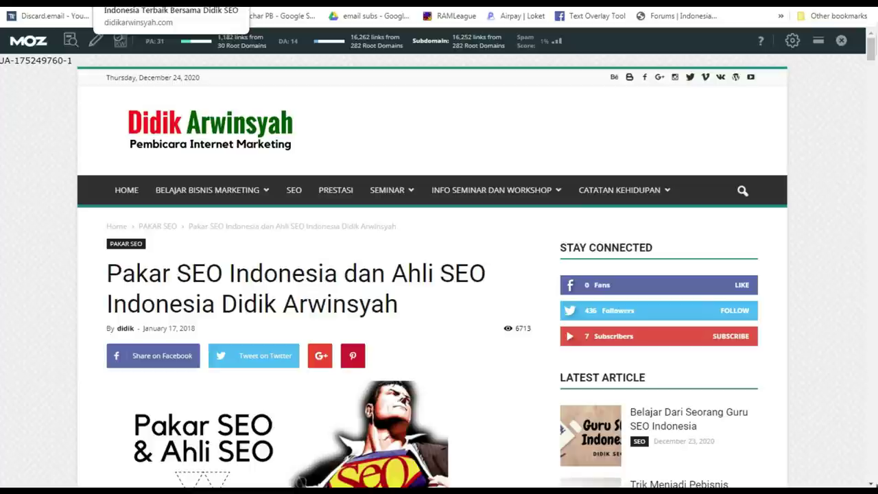
Switch to Google and search for "pakar seo"
{"action": "left_click", "coordinate": [193, 7]}
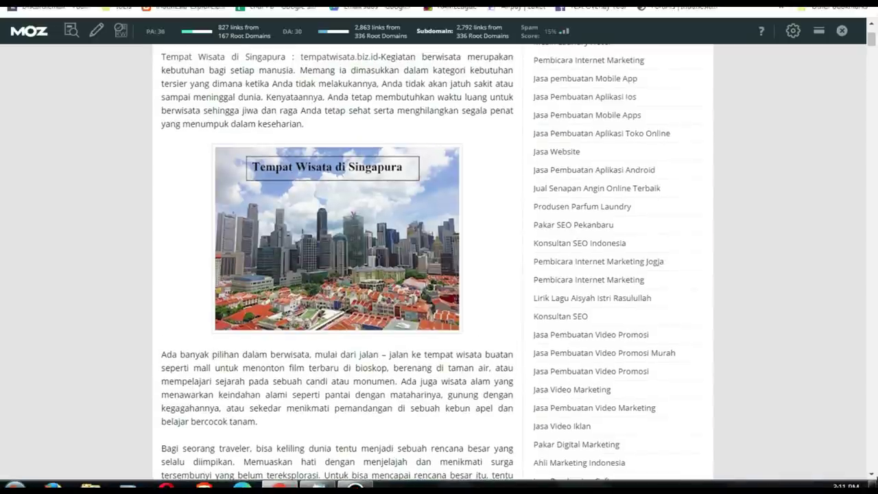
{"action": "type", "text": "goo"}
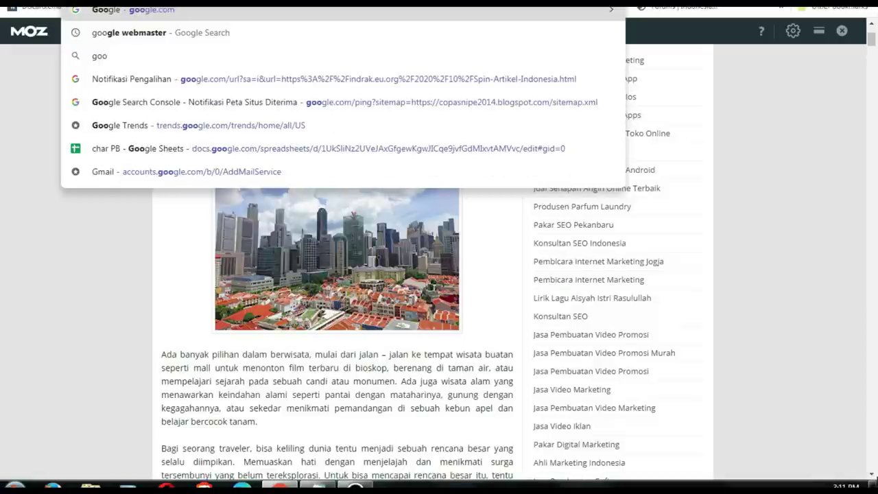
{"action": "key", "text": "Return"}
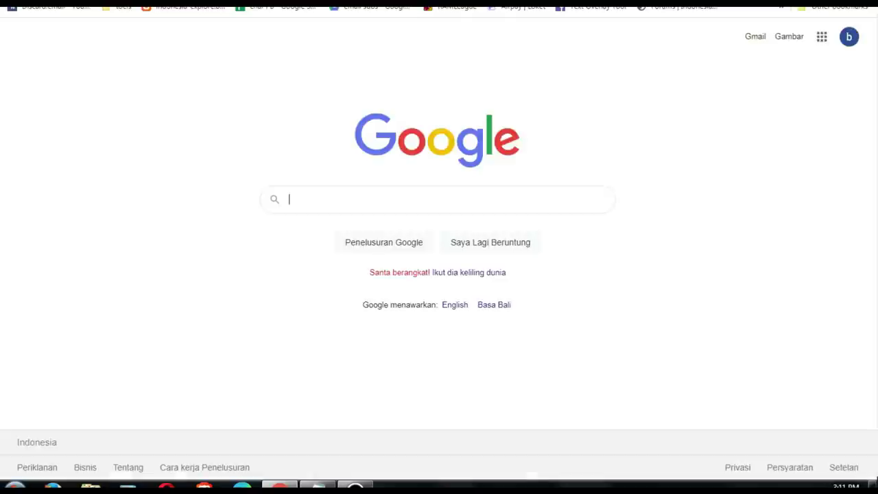
{"action": "type", "text": "pakar seo"}
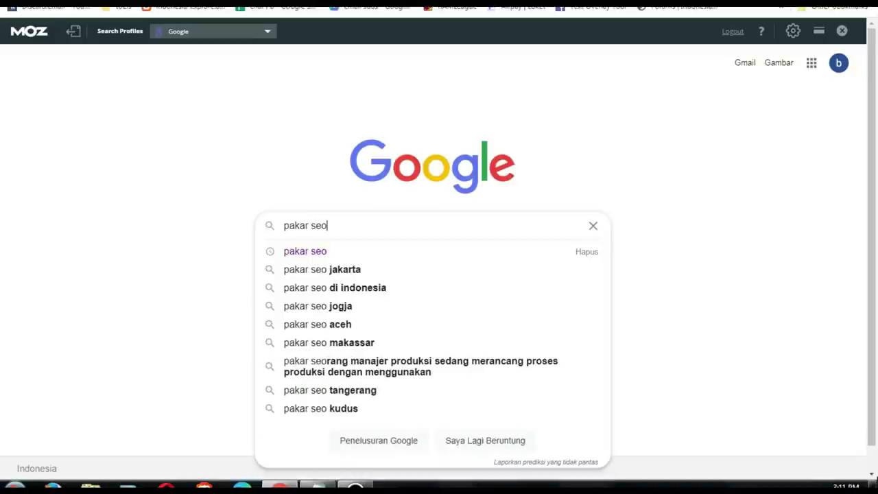
{"action": "key", "text": "Return"}
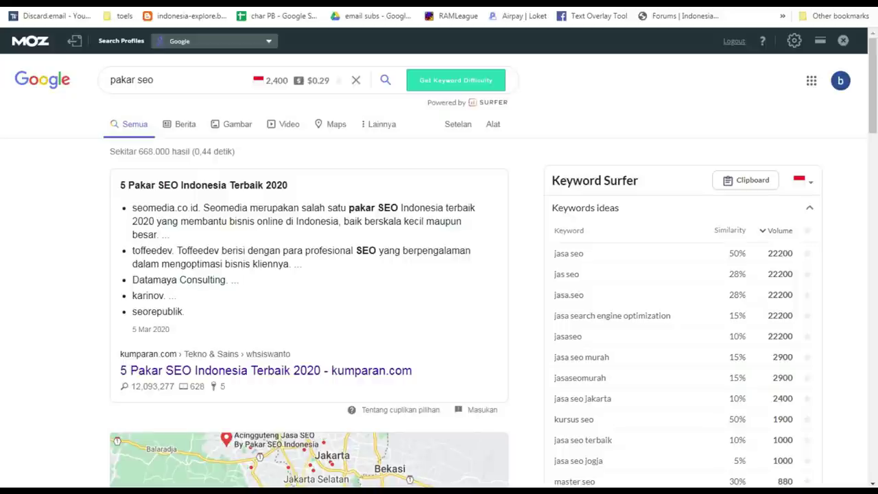
Open the search result "Jasa Pakar SEO Indonesia, Konsultan SEO Indonesia Master" and its domain link analysis in Moz
{"action": "left_click_drag", "start_coordinate": [872, 91], "coordinate": [665, 51]}
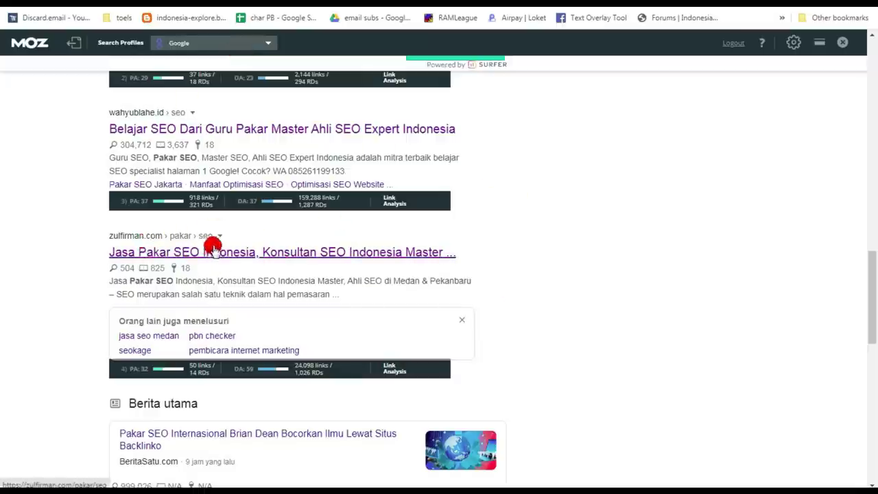
{"action": "left_click", "coordinate": [234, 253]}
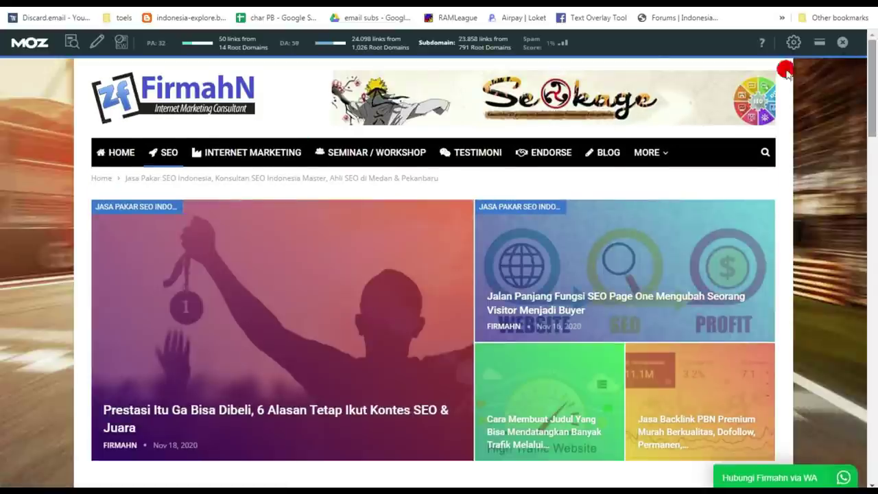
{"action": "left_click", "coordinate": [373, 43]}
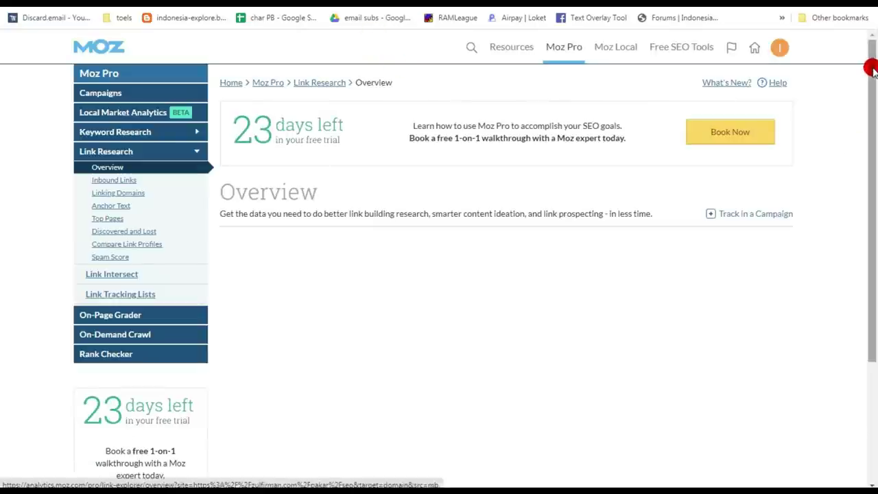
Open the full report of the site's top anchor text from the Moz link overview
{"action": "left_click_drag", "start_coordinate": [873, 63], "coordinate": [873, 398]}
{"action": "left_click_drag", "start_coordinate": [872, 350], "coordinate": [873, 405]}
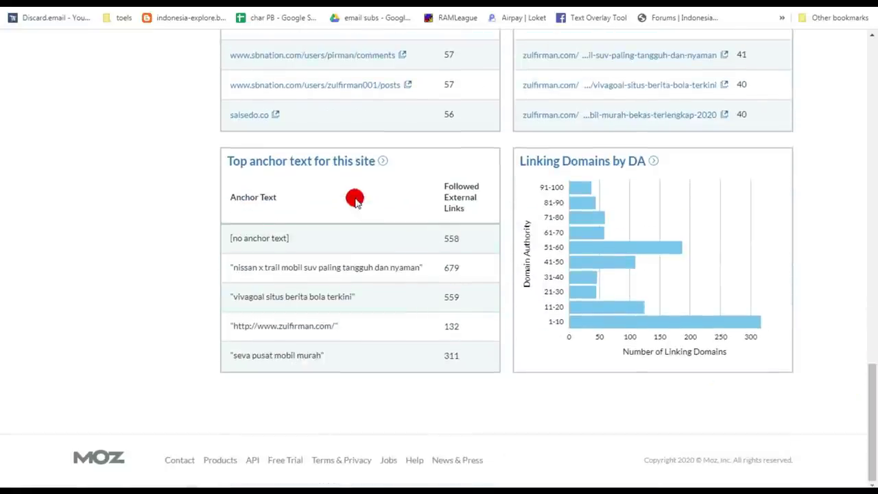
{"action": "left_click", "coordinate": [345, 162]}
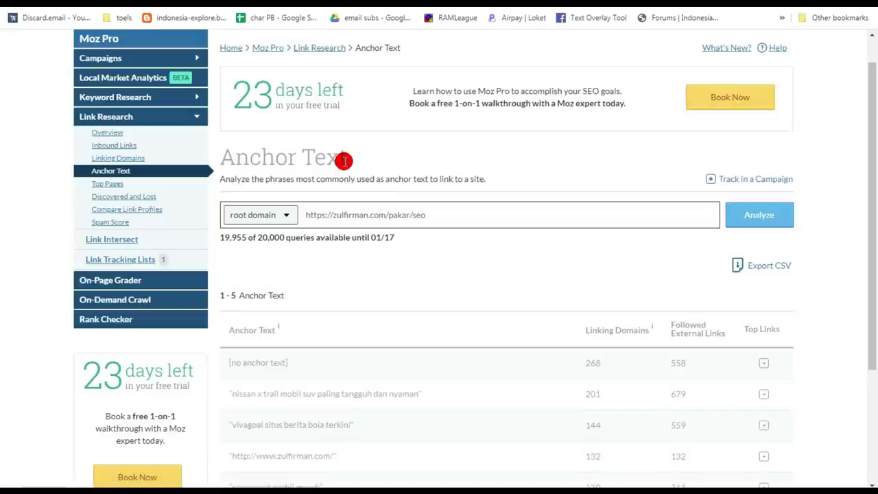
Find the "pakar seo" anchor in the anchor text list and expand its top followed links
{"action": "left_click_drag", "start_coordinate": [871, 94], "coordinate": [873, 136]}
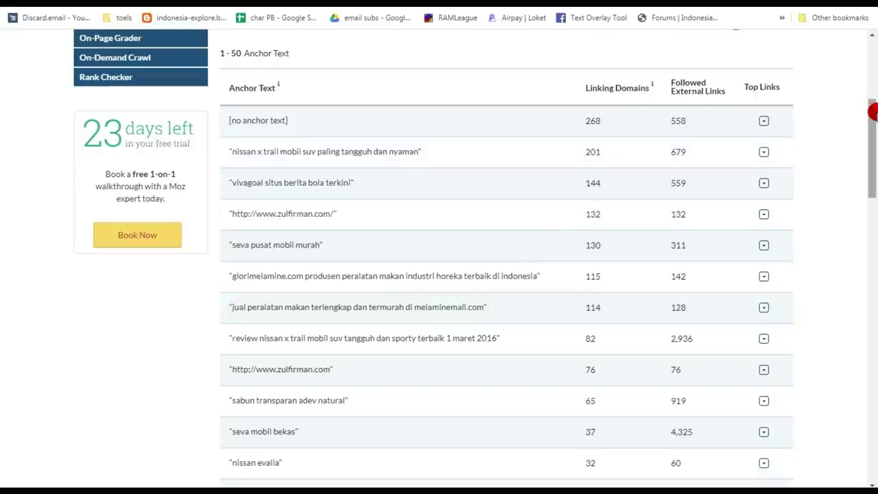
{"action": "left_click_drag", "start_coordinate": [872, 115], "coordinate": [873, 313]}
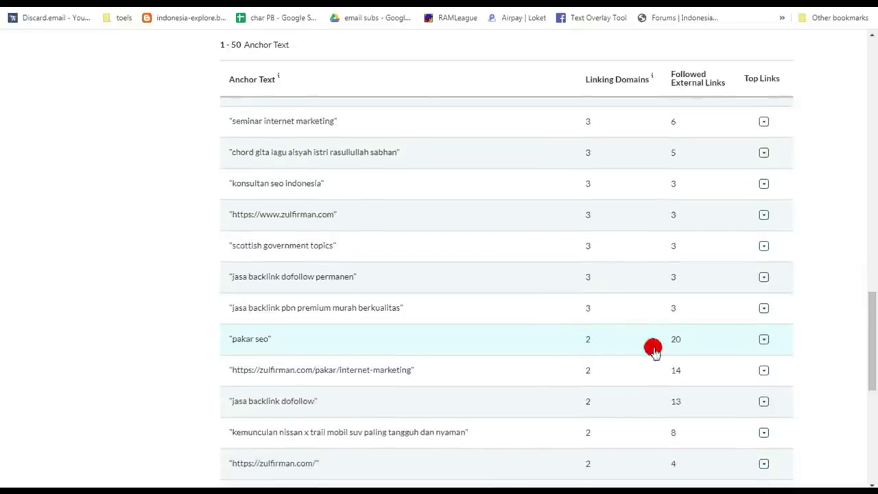
{"action": "left_click", "coordinate": [764, 339]}
{"action": "left_click_drag", "start_coordinate": [872, 294], "coordinate": [865, 321]}
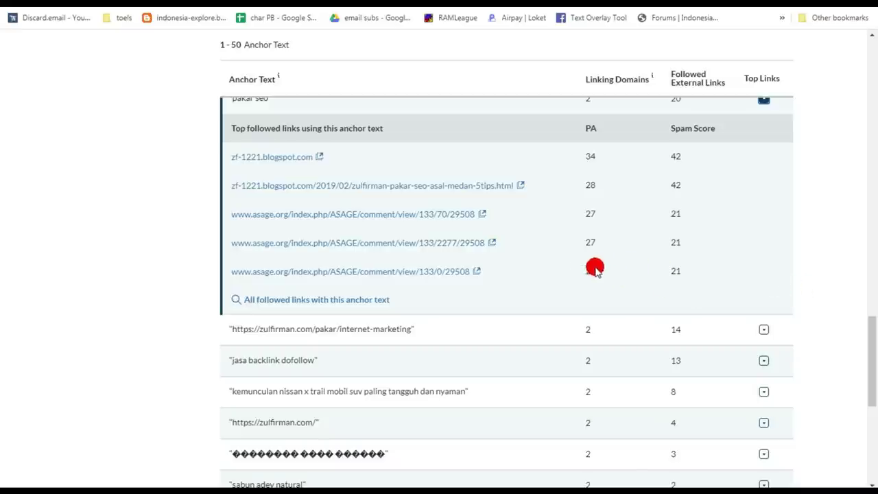
Open the linking blog zf-1221.blogspot.com and follow its "Nissan X-Trail, Mobil Suv Paling Tangguh dan Nyaman" link
{"action": "left_click", "coordinate": [285, 161]}
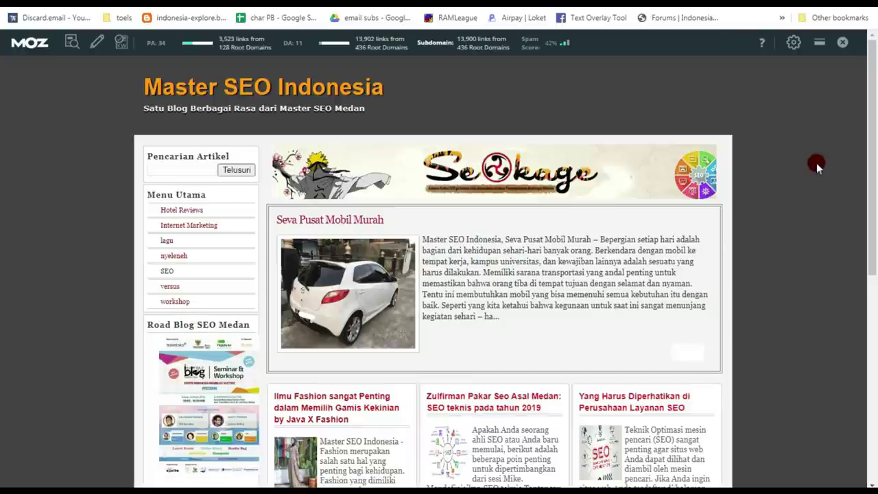
{"action": "left_click_drag", "start_coordinate": [869, 133], "coordinate": [873, 350]}
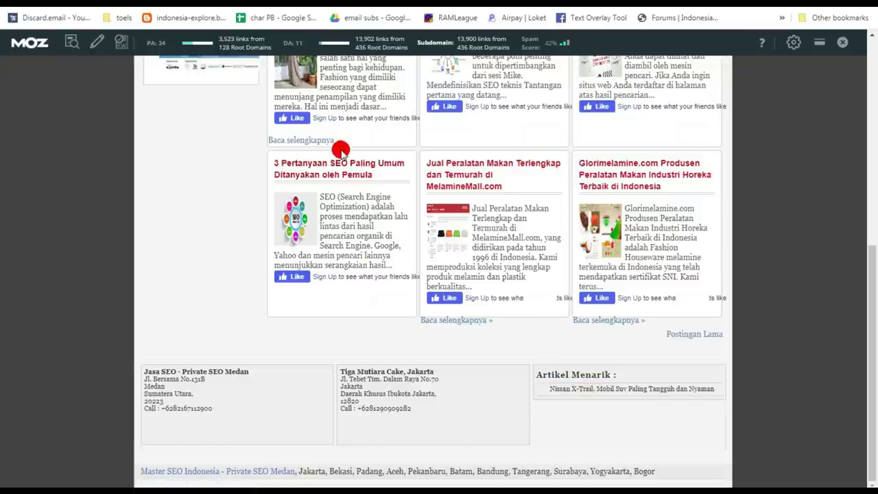
{"action": "left_click", "coordinate": [580, 389]}
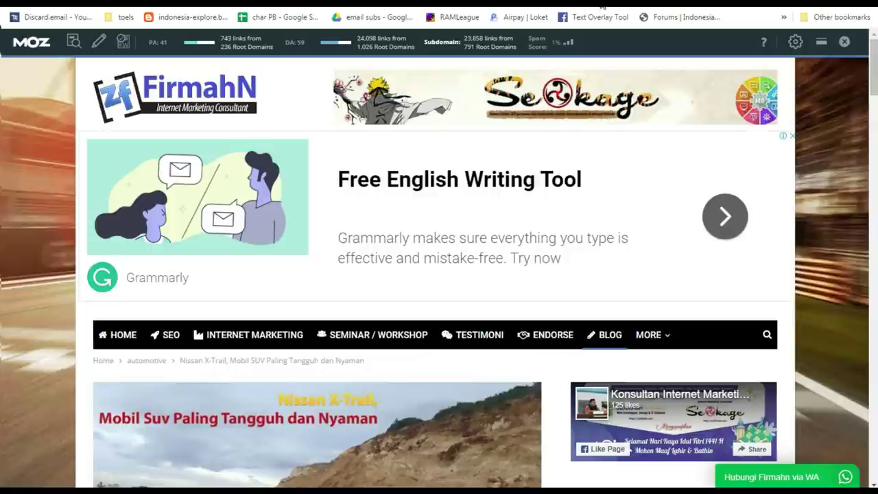
Search Google for the article's link text "Kenapa Nissan X-Trail Mobil SUV Paling Nyaman" and check the article's ranking
{"action": "left_click_drag", "start_coordinate": [794, 163], "coordinate": [873, 193]}
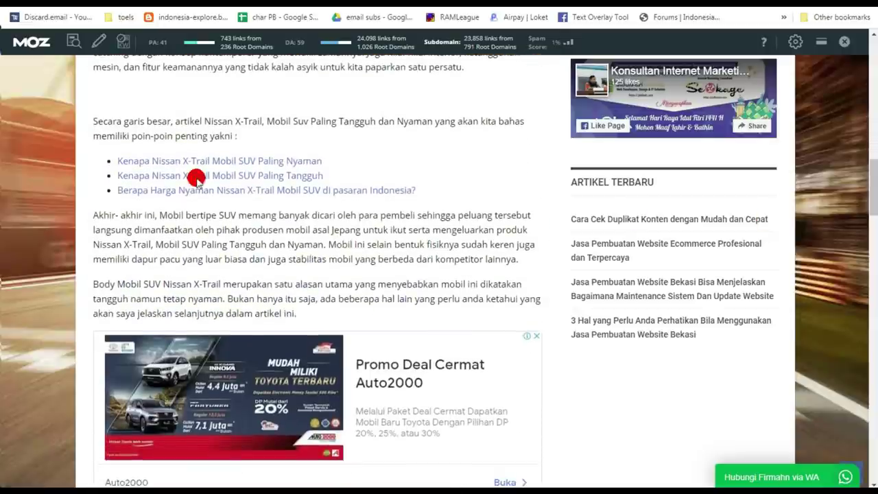
{"action": "left_click_drag", "start_coordinate": [337, 159], "coordinate": [113, 166]}
{"action": "right_click", "coordinate": [158, 164]}
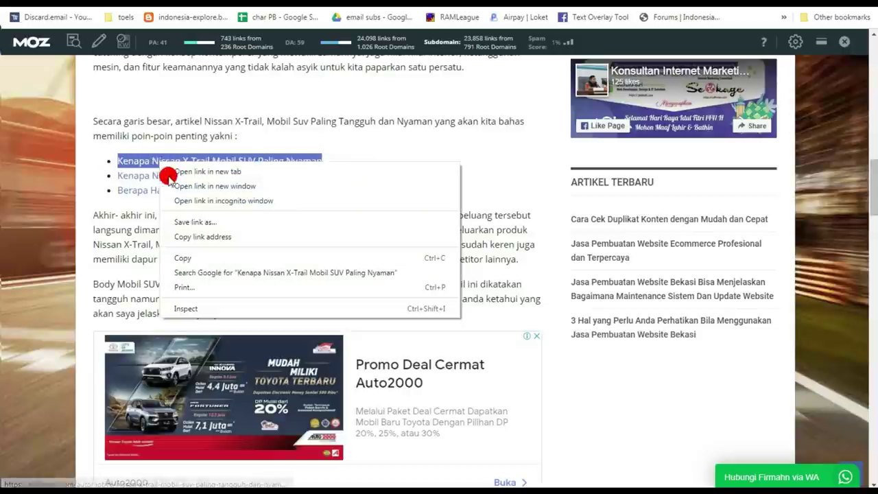
{"action": "left_click", "coordinate": [199, 273]}
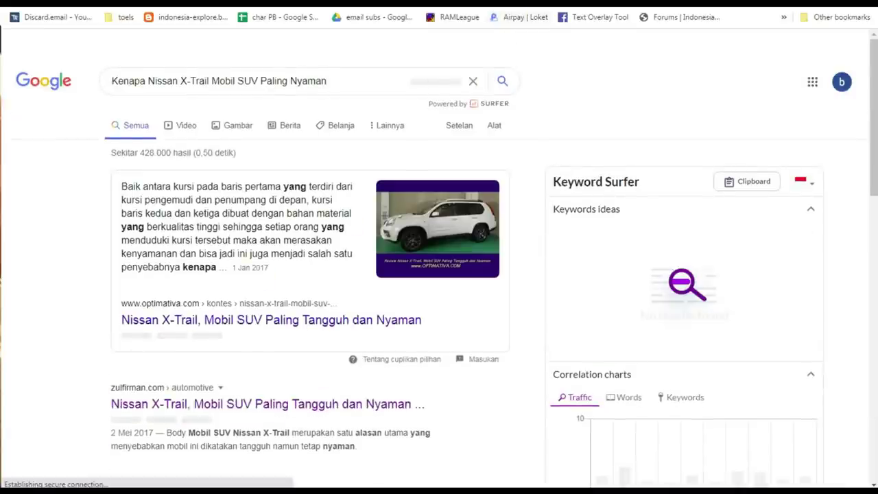
{"action": "left_click", "coordinate": [291, 407]}
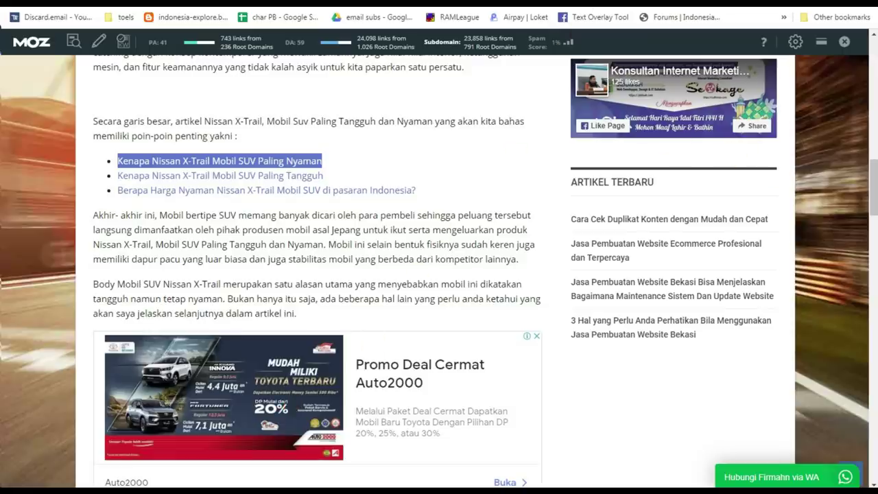
Return to the Master SEO Indonesia blog and switch to the Blogger layout page of the CONTOH ARTIKEL blog
{"action": "key", "text": "ctrl+Tab"}
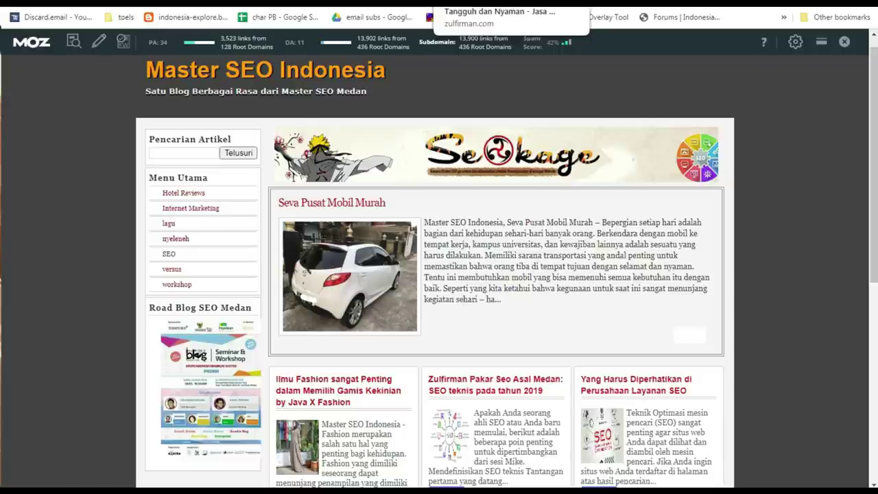
{"action": "key", "text": "ctrl+Tab"}
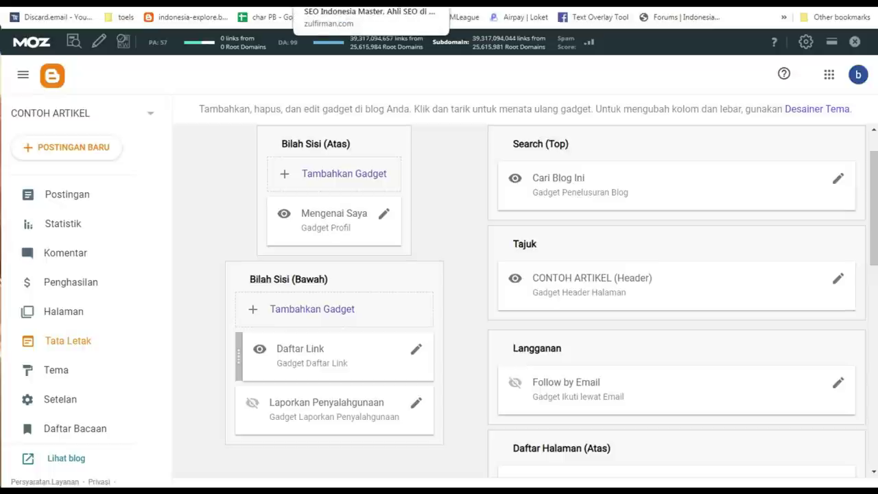
{"action": "left_click", "coordinate": [293, 47]}
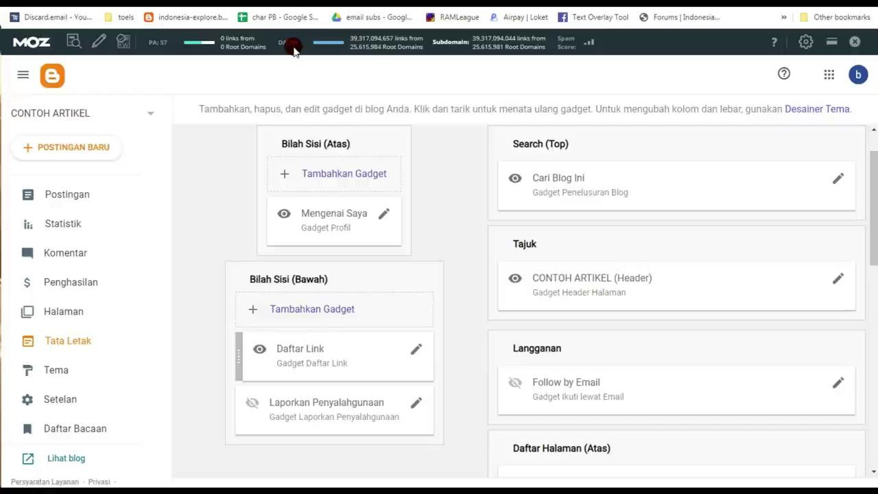